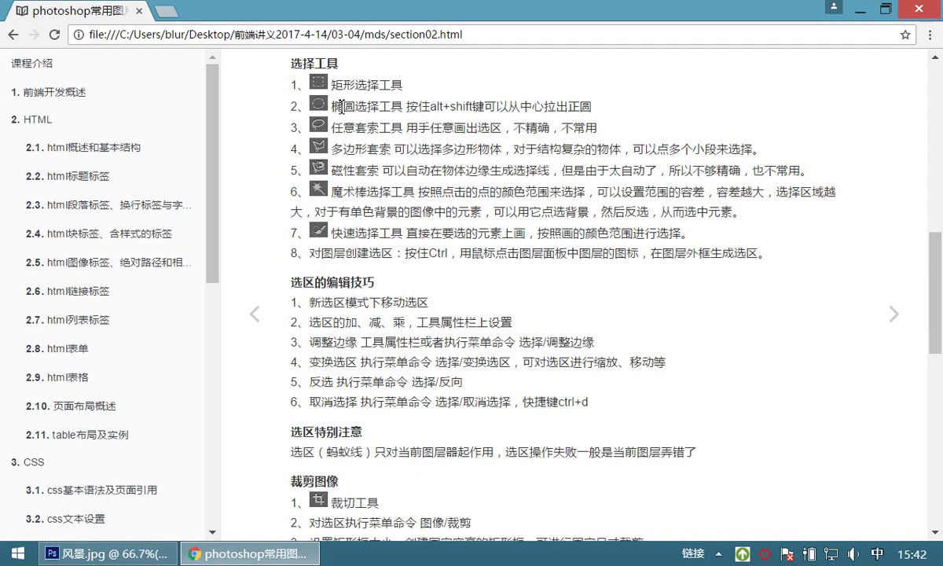
# - Read the notes on the rectangular and elliptical selection tools under 选择工具
pyautogui.moveTo(332, 85); pyautogui.dragTo(405, 84)
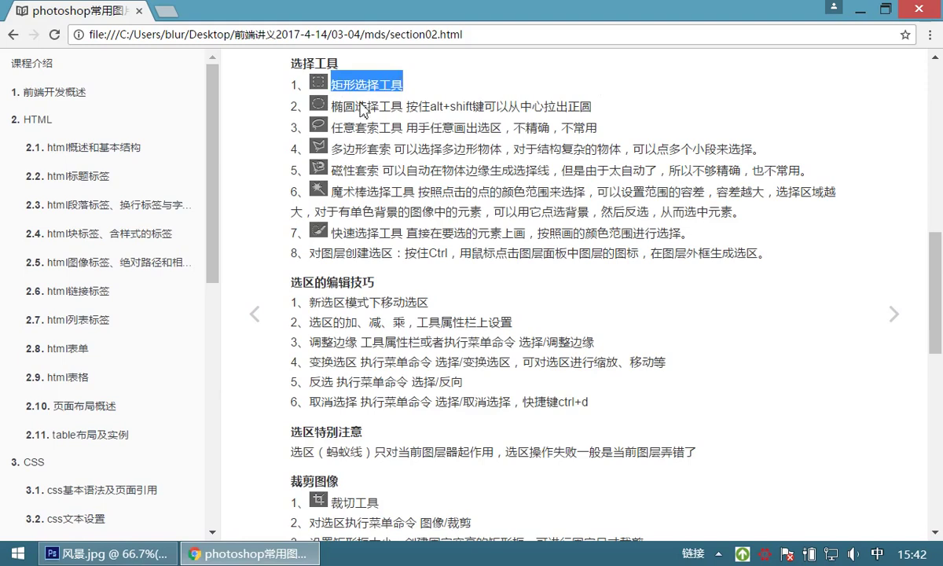
pyautogui.moveTo(330, 105); pyautogui.dragTo(601, 99)
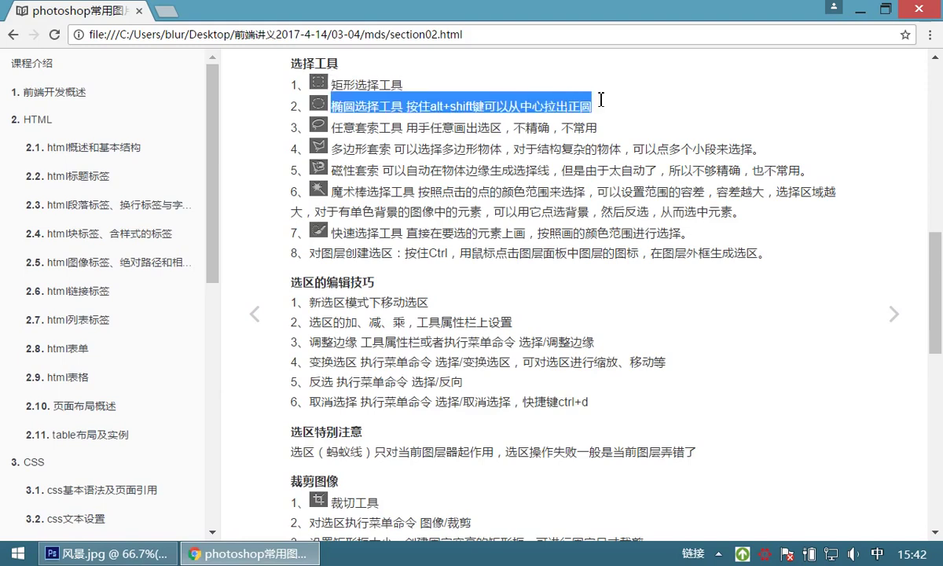
pyautogui.click(463, 136)
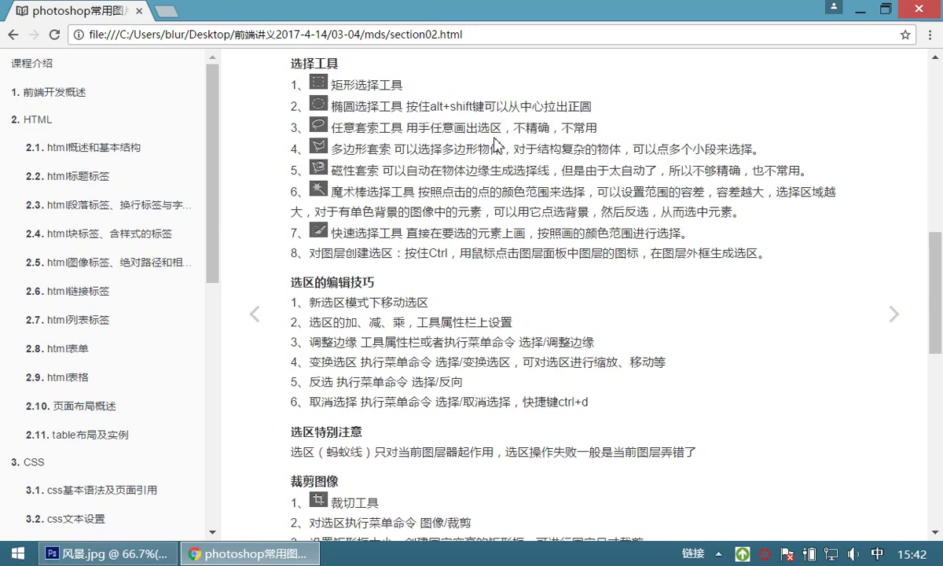
# - Switch to Photoshop and select a single row of pixels across the upper sky of 风景.jpg
pyautogui.click(138, 560)
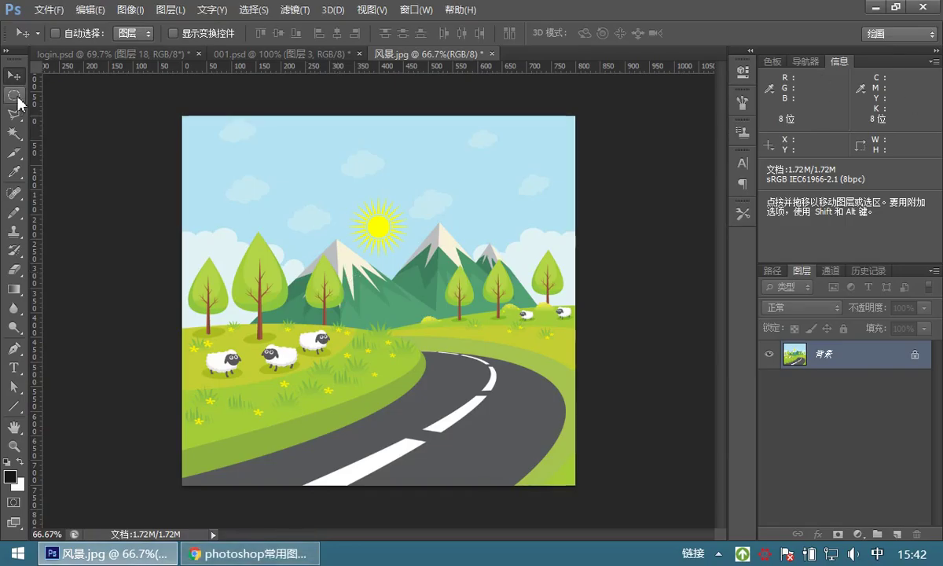
pyautogui.click(13, 96)
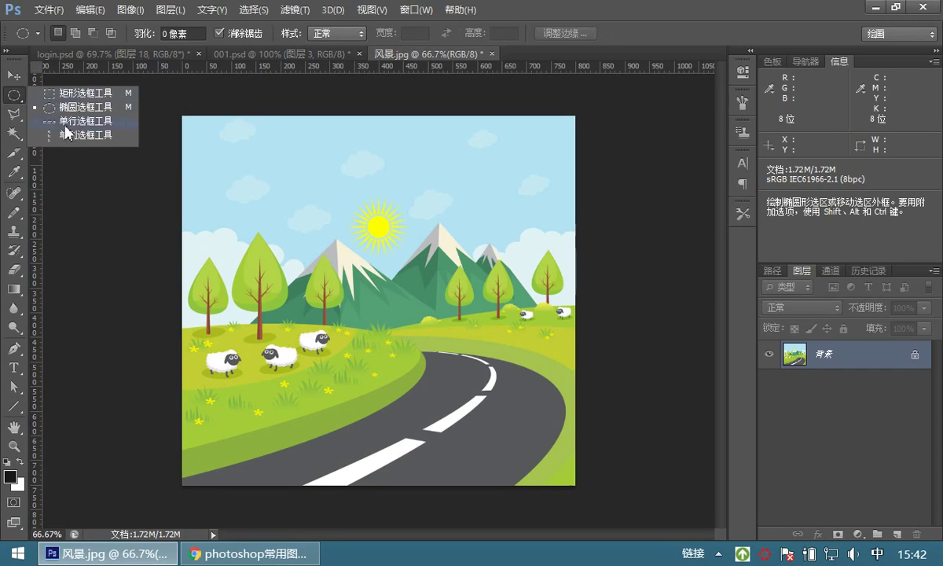
pyautogui.hotkey('ctrl', 'alt', 's')
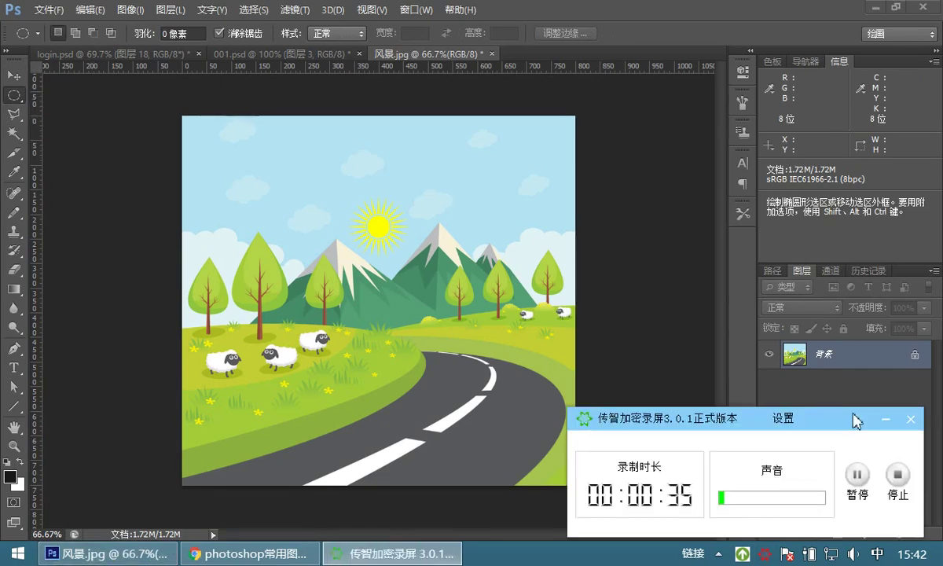
pyautogui.click(885, 422)
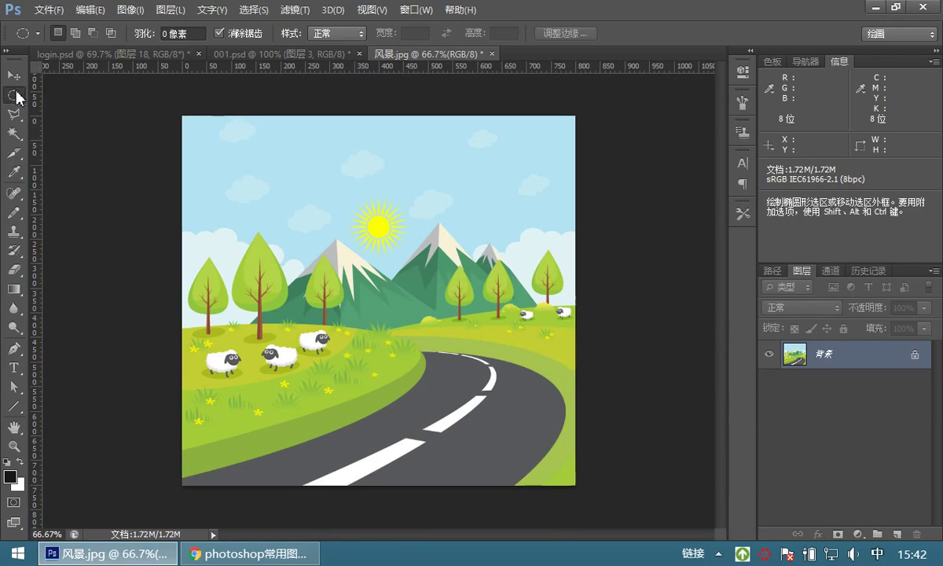
pyautogui.click(13, 98)
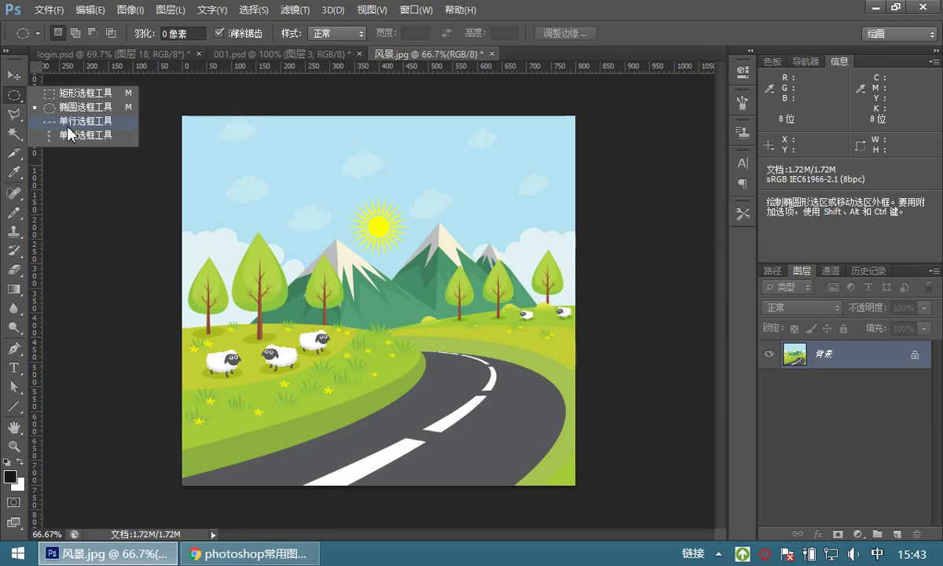
pyautogui.click(58, 122)
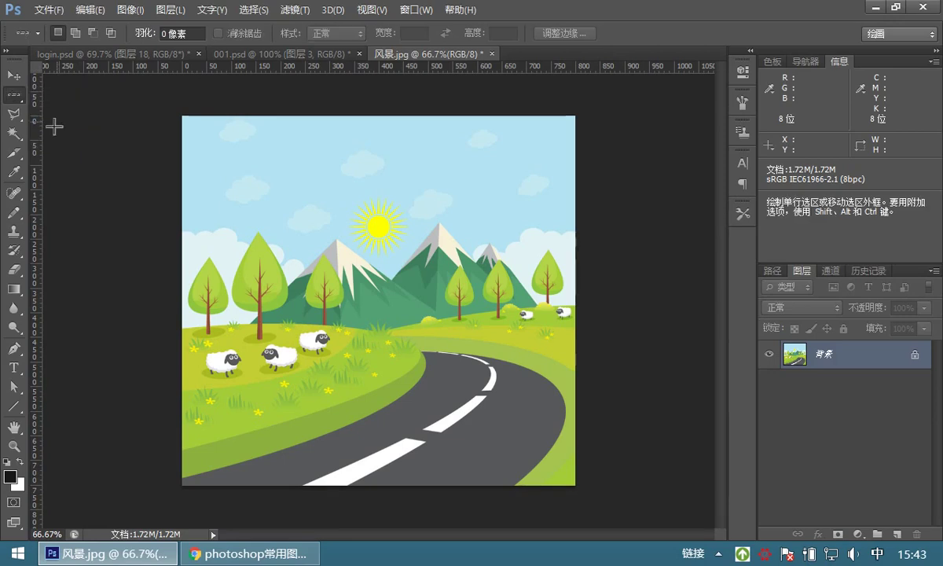
pyautogui.click(337, 132)
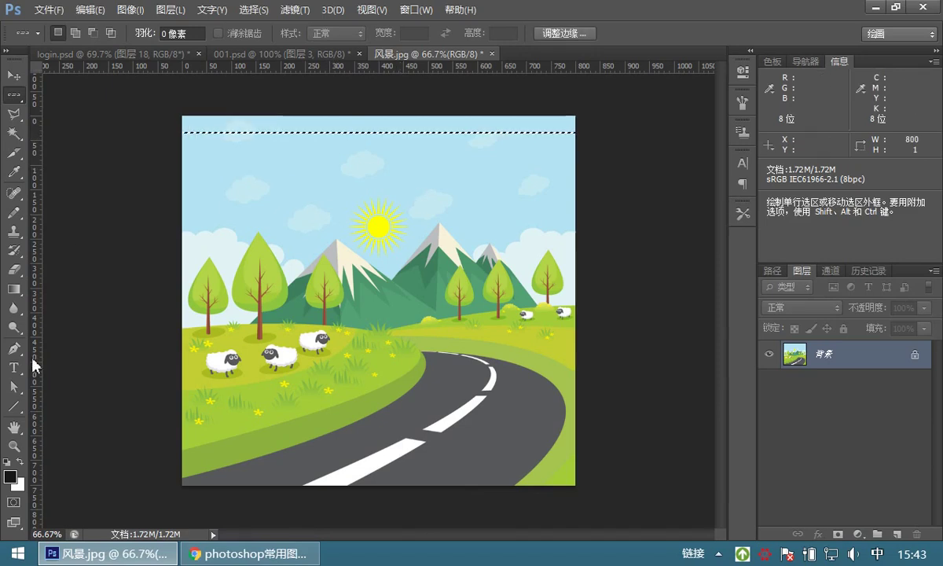
# - Inspect the thickness of the single-row selection at 600% magnification, then return to the 100% view
pyautogui.click(14, 445)
pyautogui.click(331, 136)
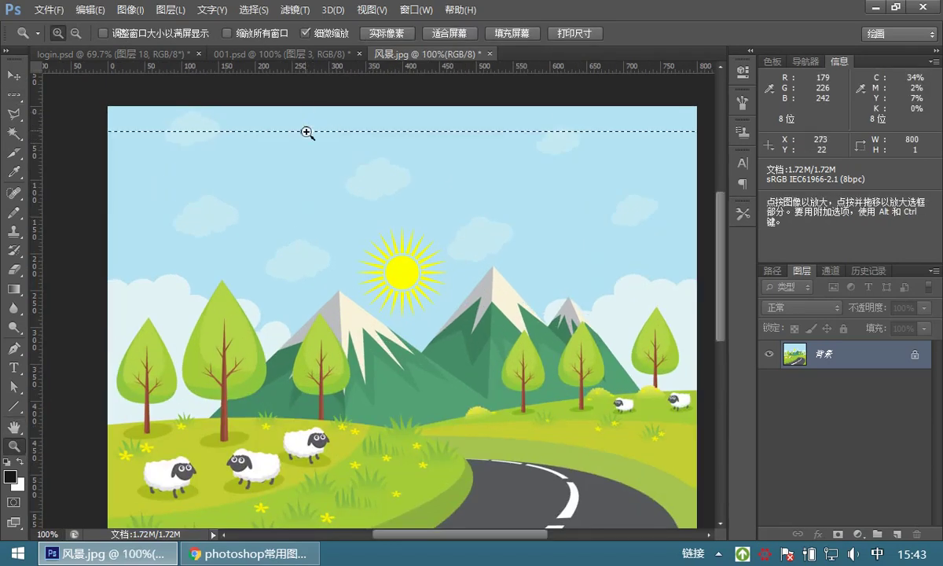
pyautogui.click(295, 135)
pyautogui.click(292, 137)
pyautogui.click(285, 134)
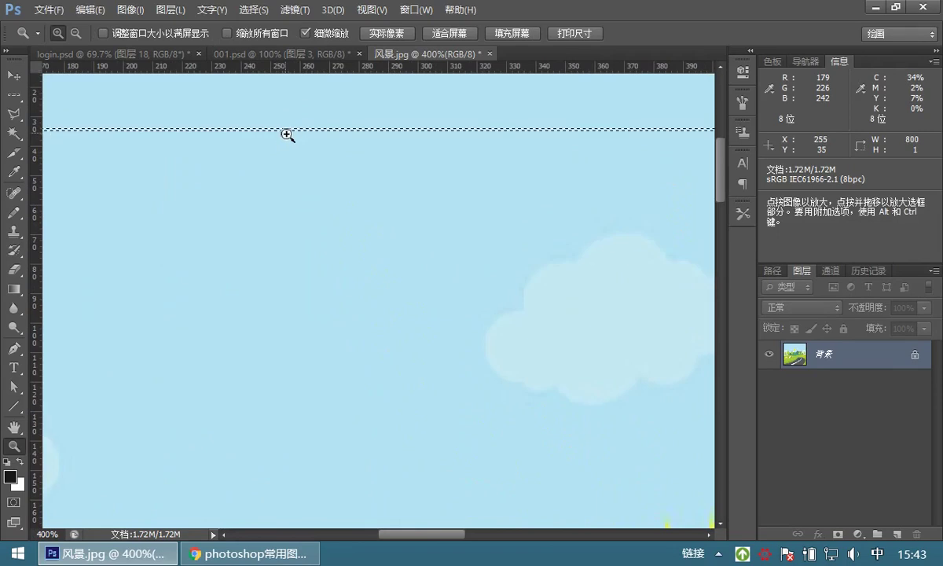
pyautogui.click(286, 133)
pyautogui.click(296, 133)
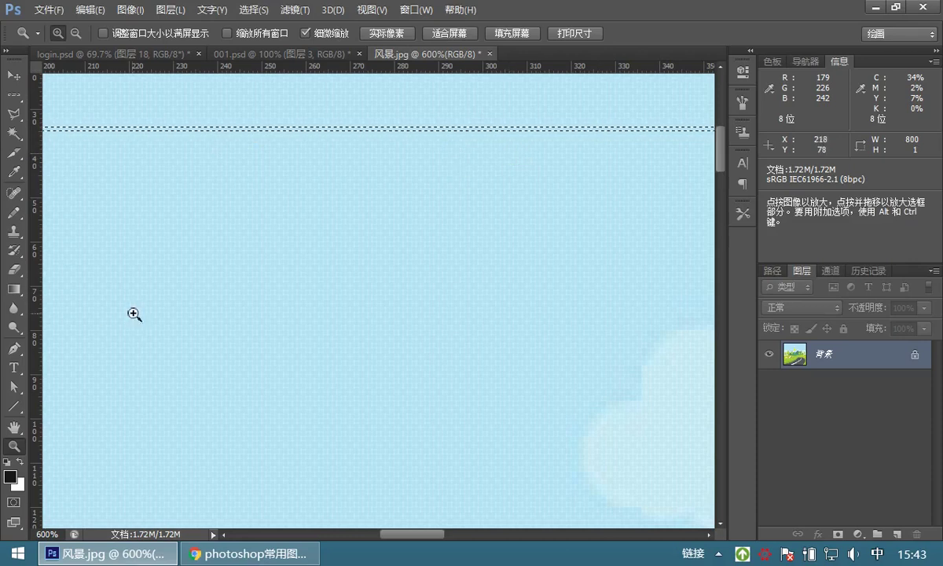
pyautogui.doubleClick(14, 446)
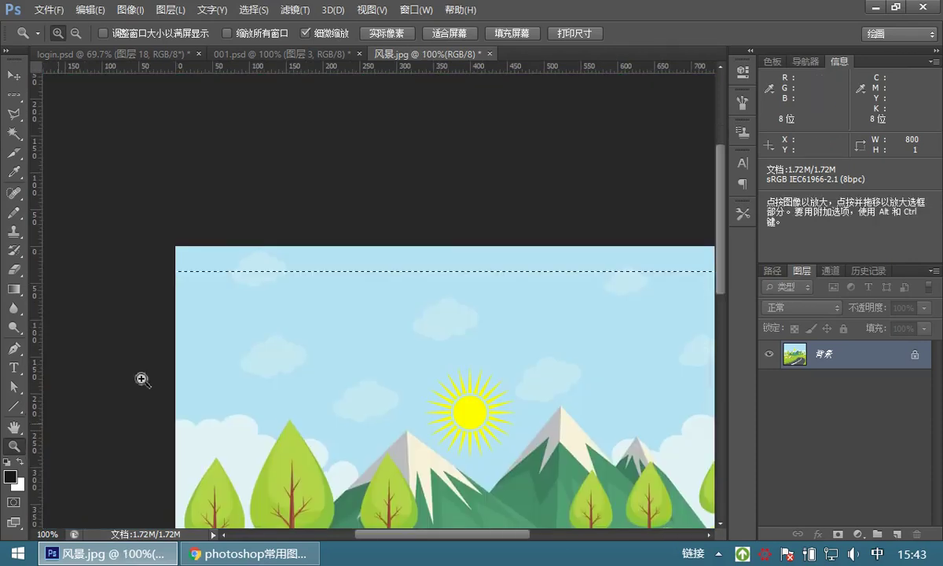
pyautogui.press('space')
pyautogui.moveTo(445, 299); pyautogui.dragTo(365, 200)
# - Replace the row selection in 风景.jpg with a single-column selection through the large tree on the left side of the image
pyautogui.hotkey('ctrl', 'd')
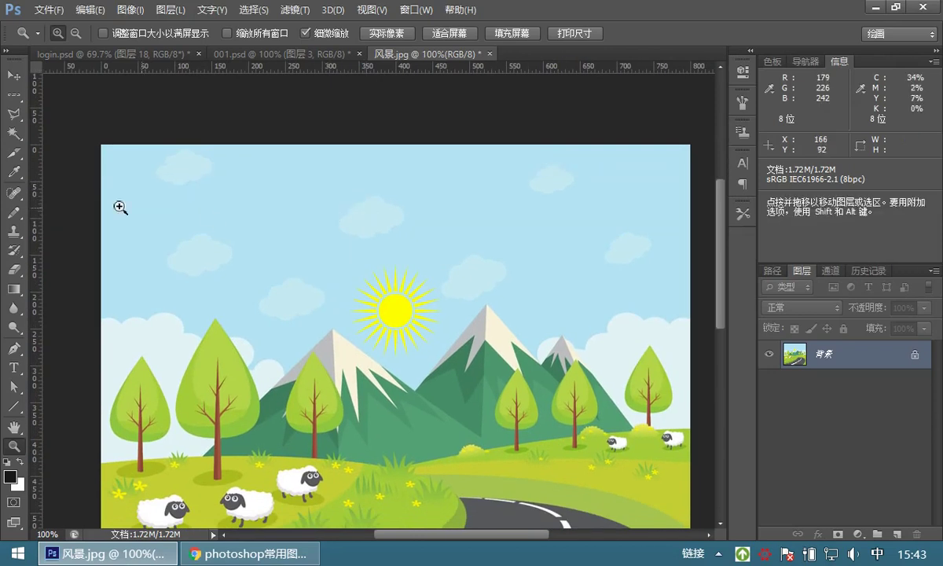
pyautogui.click(15, 96)
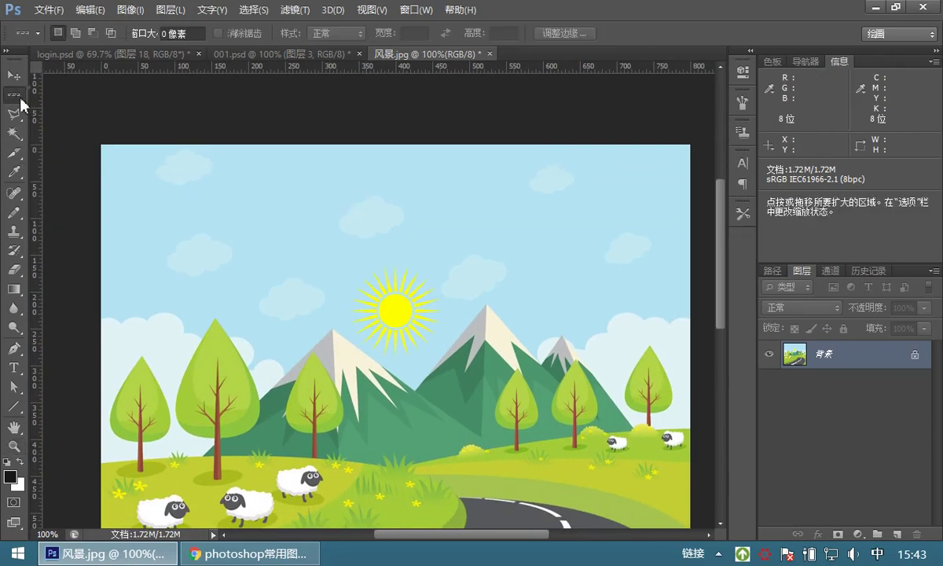
pyautogui.click(70, 134)
pyautogui.click(200, 209)
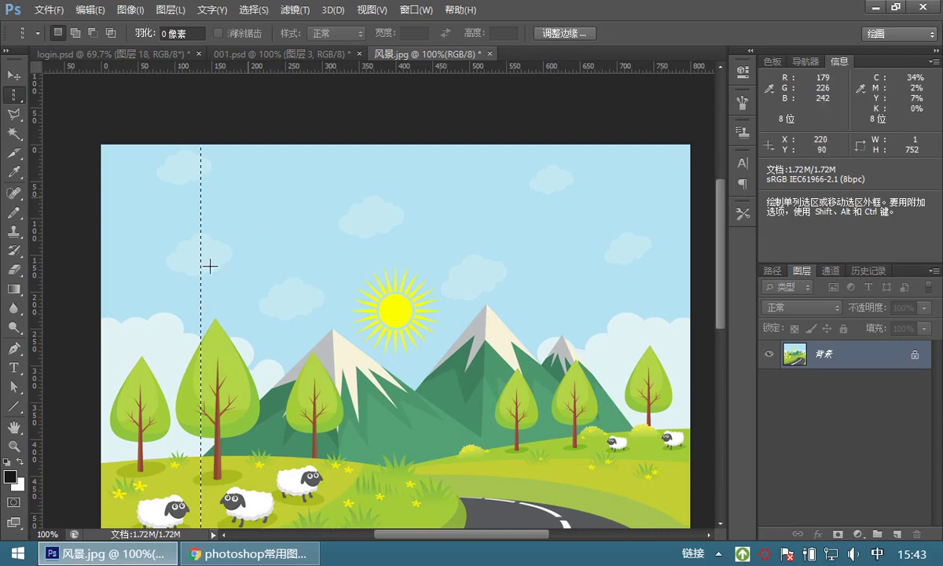
pyautogui.scroll(-3, 261, 215)
pyautogui.scroll(-1, 202, 254)
pyautogui.scroll(3, 211, 213)
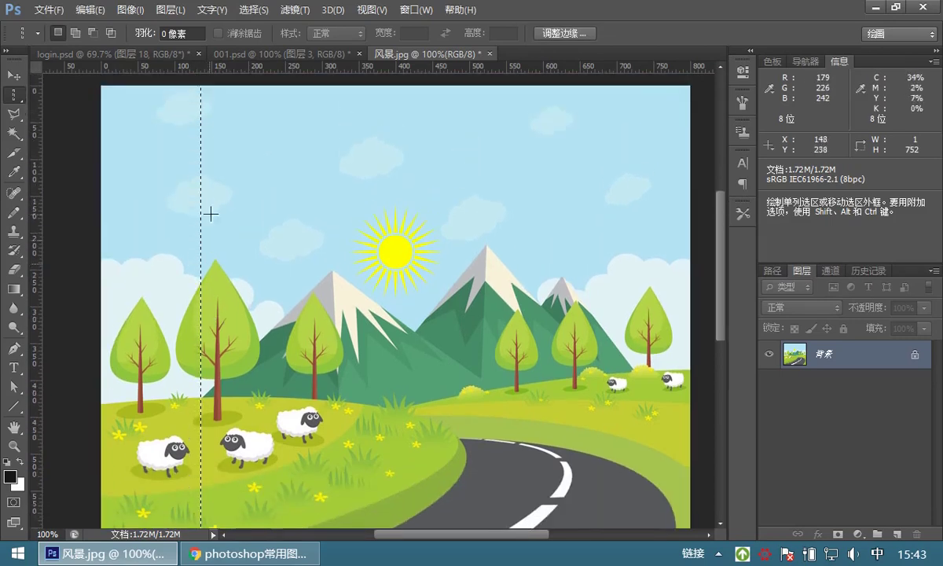
pyautogui.scroll(-1, 228, 246)
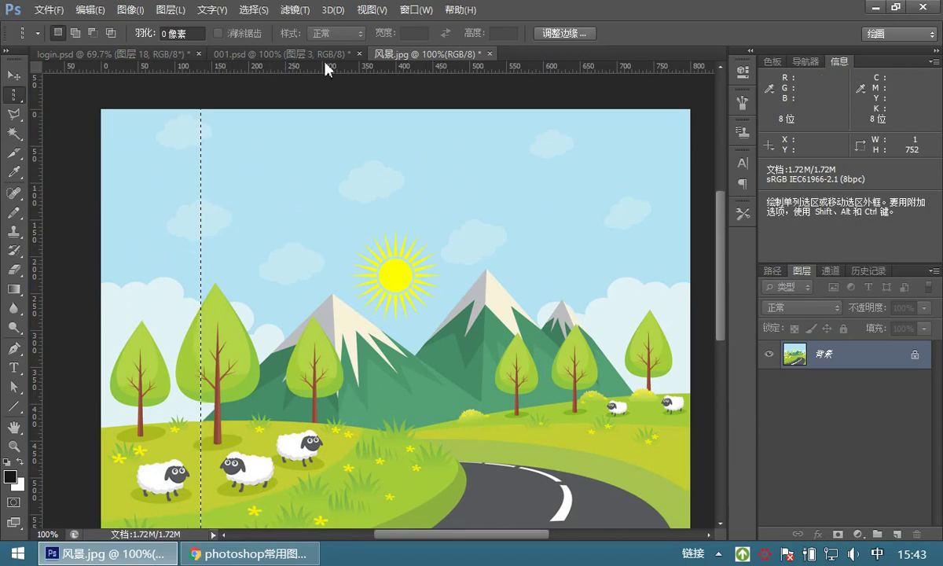
# - Copy the selected pixel column into 001.psd as a new layer and move it near the canvas's left edge, beside the logo
pyautogui.click(256, 52)
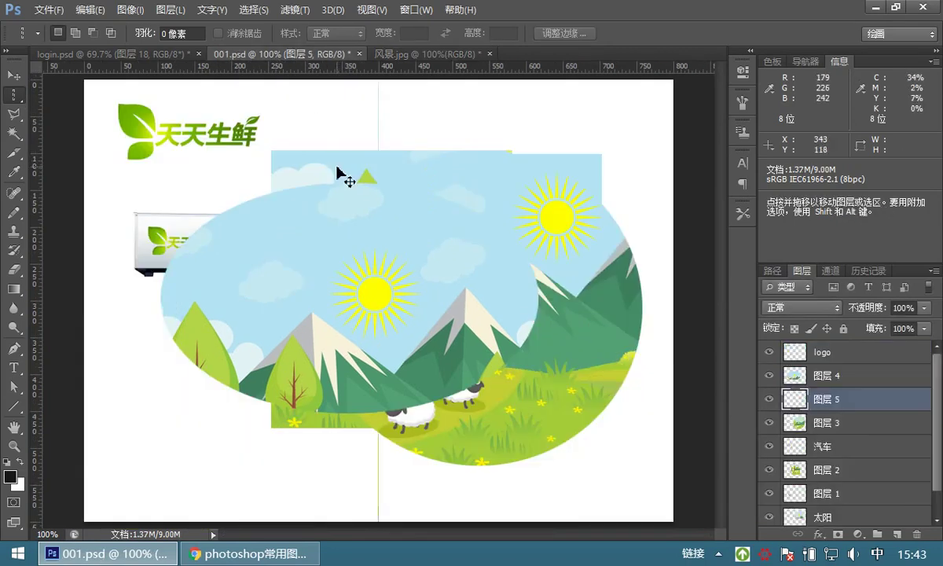
pyautogui.press('v')
pyautogui.moveTo(371, 117); pyautogui.dragTo(110, 121)
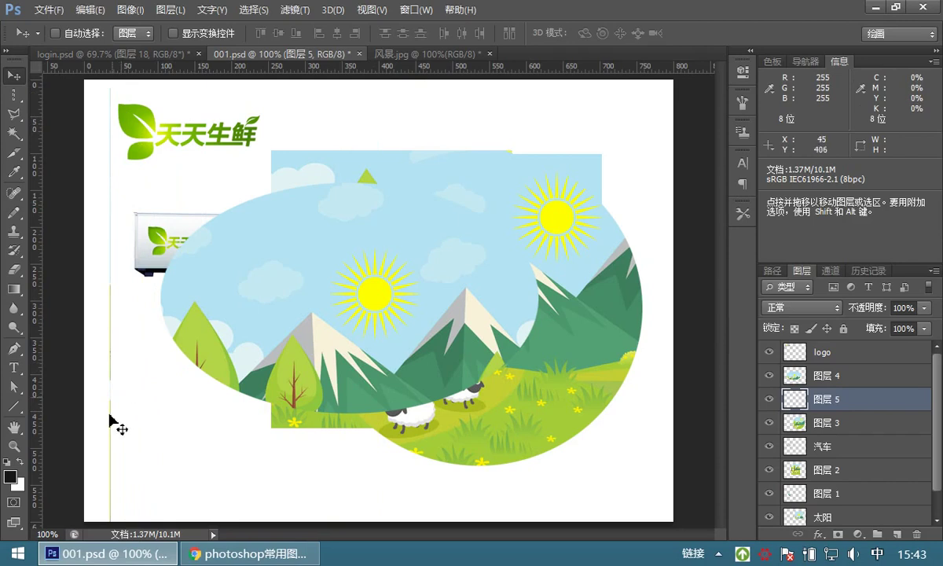
pyautogui.moveTo(111, 432); pyautogui.dragTo(111, 417)
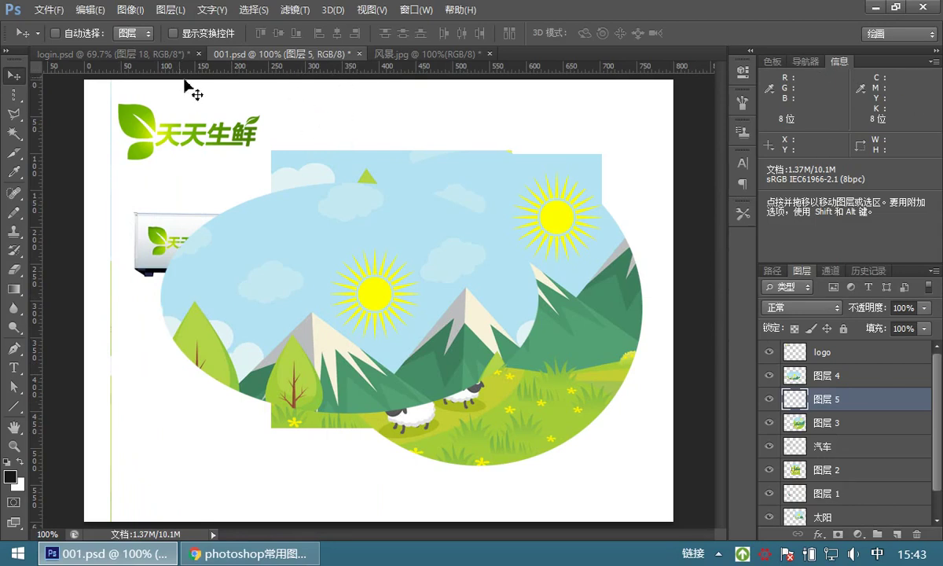
# - Activate the Elliptical Marquee tool, return to 风景.jpg and clear the column selection
pyautogui.click(16, 97)
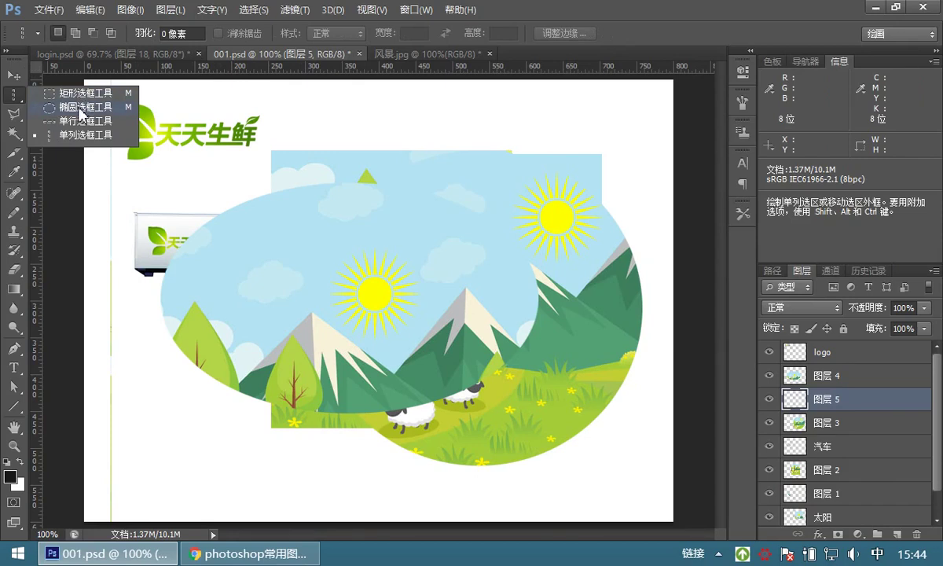
pyautogui.click(80, 111)
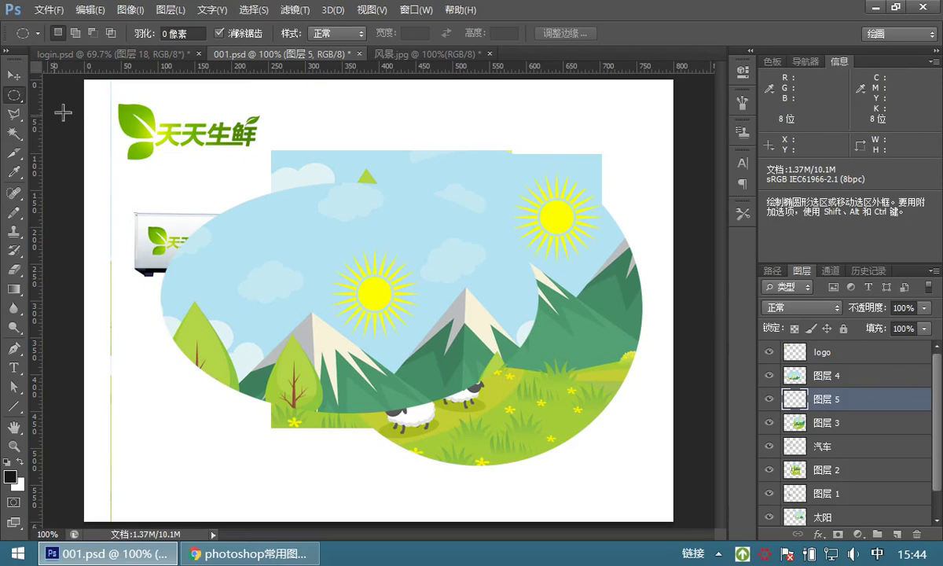
pyautogui.click(393, 62)
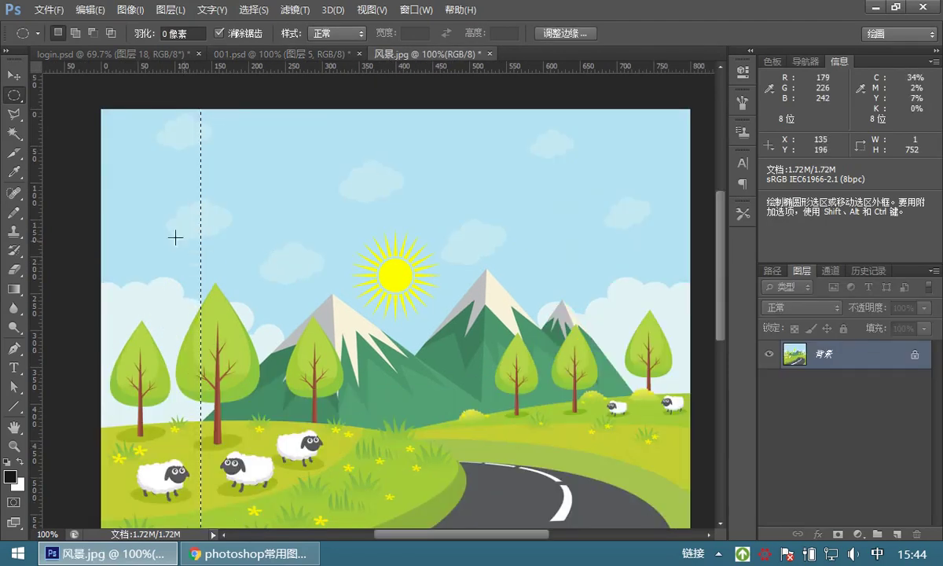
pyautogui.click(225, 239)
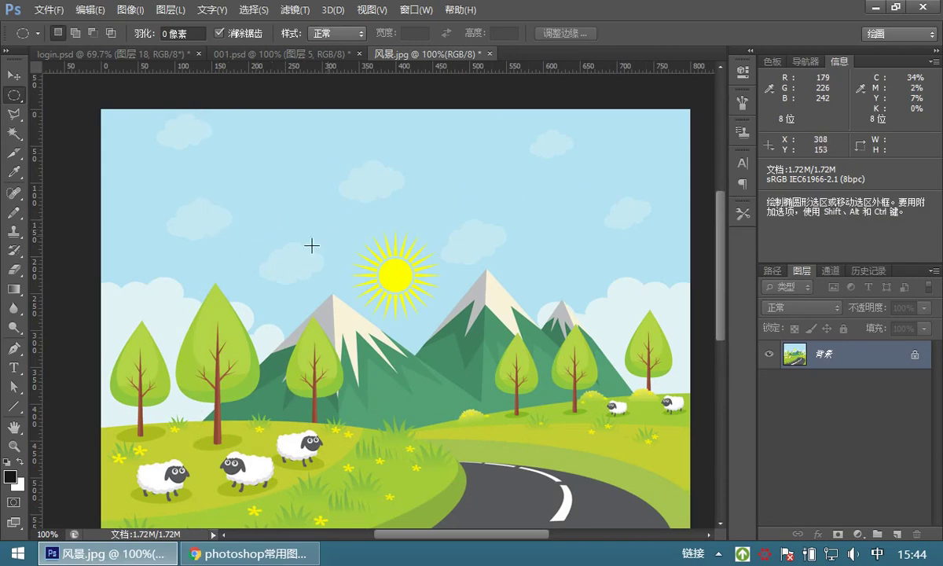
# - Try freehand elliptical selections over the sky and mountains and a circle about 262 px wide centred on the sun, clearing each one
pyautogui.moveTo(280, 226); pyautogui.dragTo(481, 349)
pyautogui.click(454, 303)
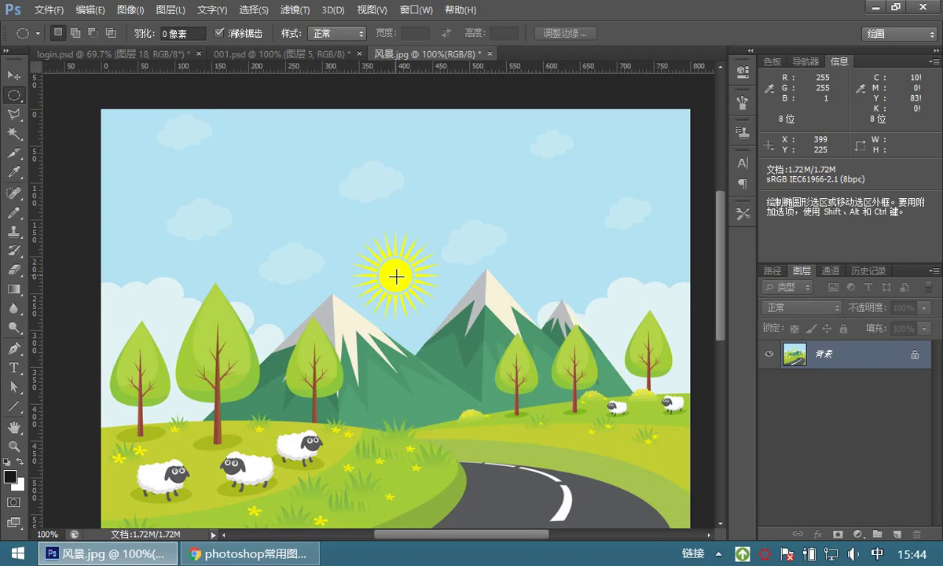
pyautogui.hotkey('shift', 'alt')
pyautogui.moveTo(396, 277); pyautogui.dragTo(493, 163)
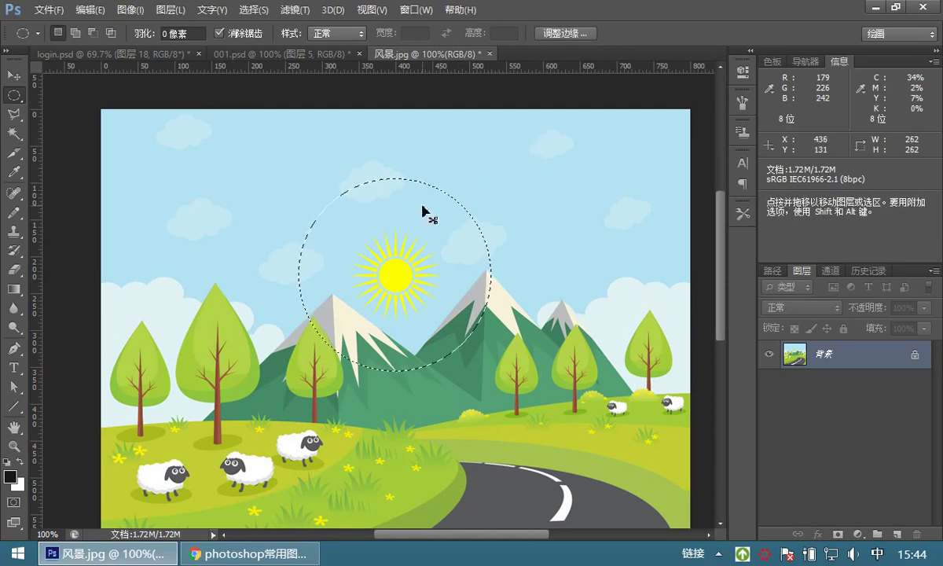
pyautogui.click(391, 212)
pyautogui.moveTo(216, 164); pyautogui.dragTo(378, 297)
pyautogui.click(409, 256)
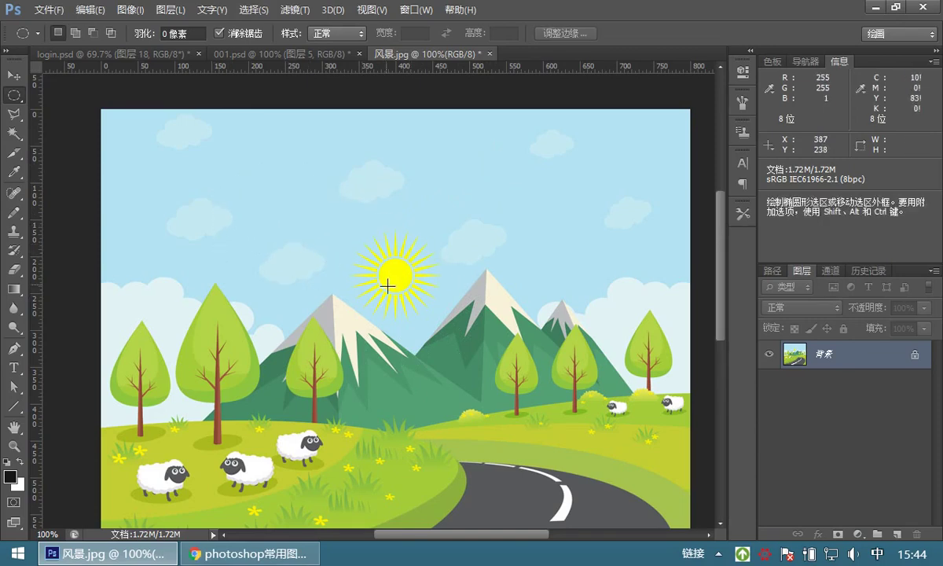
# - Select a perfect circle about 336 px in diameter, drawn outward from the sun's centre
pyautogui.hotkey('shift', 'alt')
pyautogui.moveTo(397, 276); pyautogui.dragTo(528, 156)
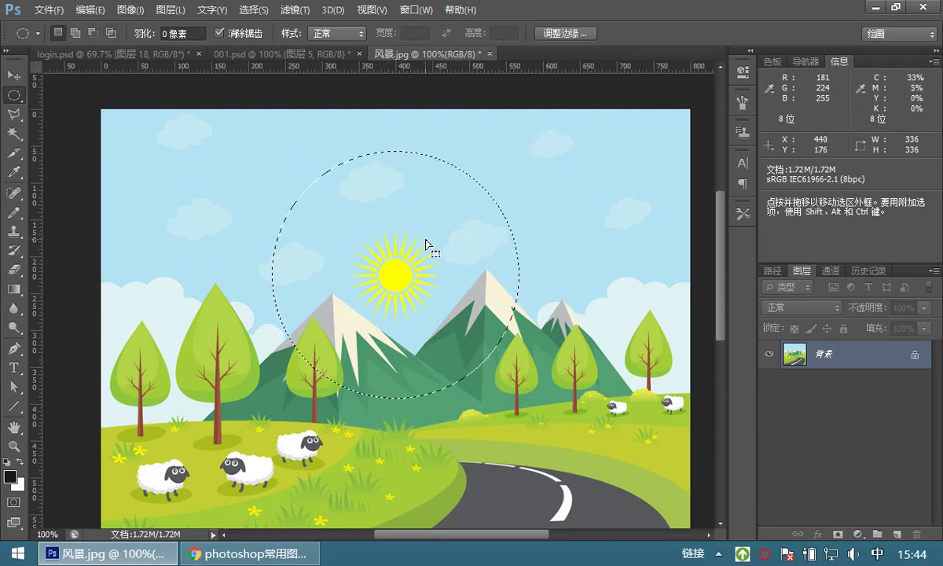
# - Switch to the course notes in Chrome and review the entries for 矩形选择工具 and 椭圆选择工具
pyautogui.click(247, 559)
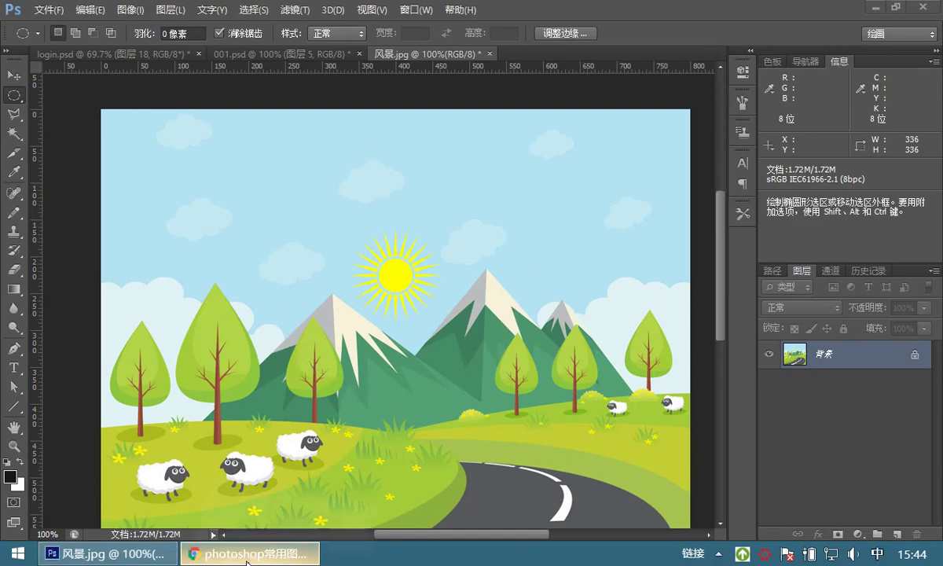
pyautogui.scroll(3, 355, 206)
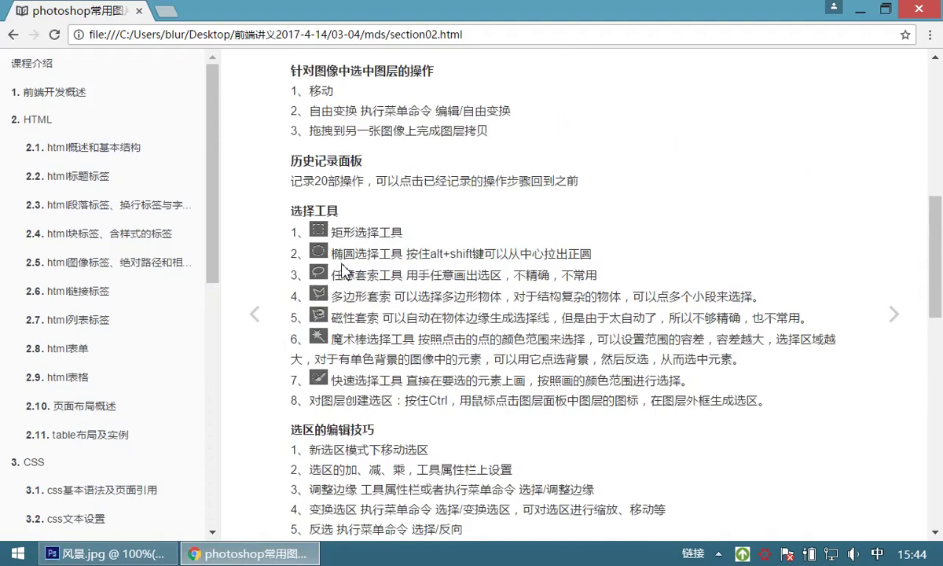
pyautogui.moveTo(340, 256); pyautogui.dragTo(599, 253)
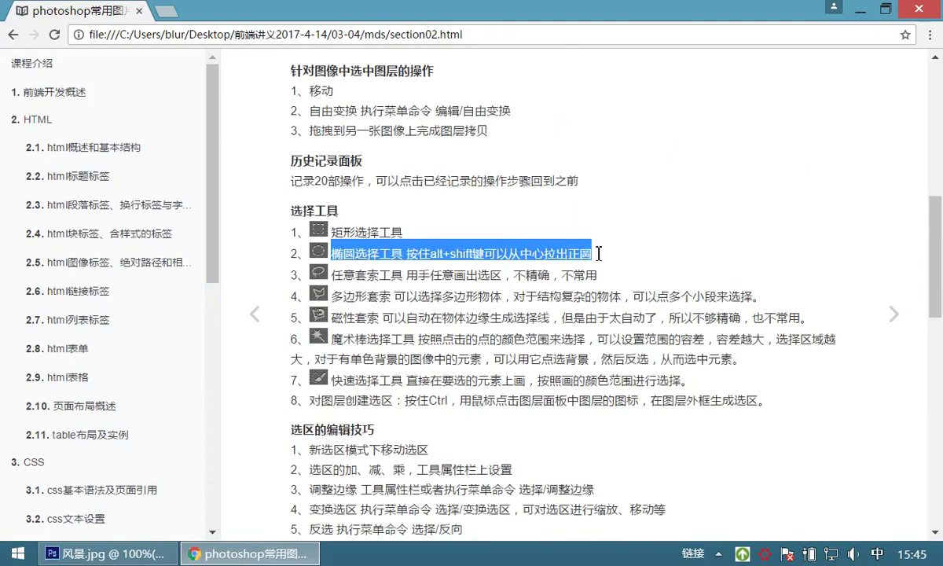
pyautogui.click(540, 251)
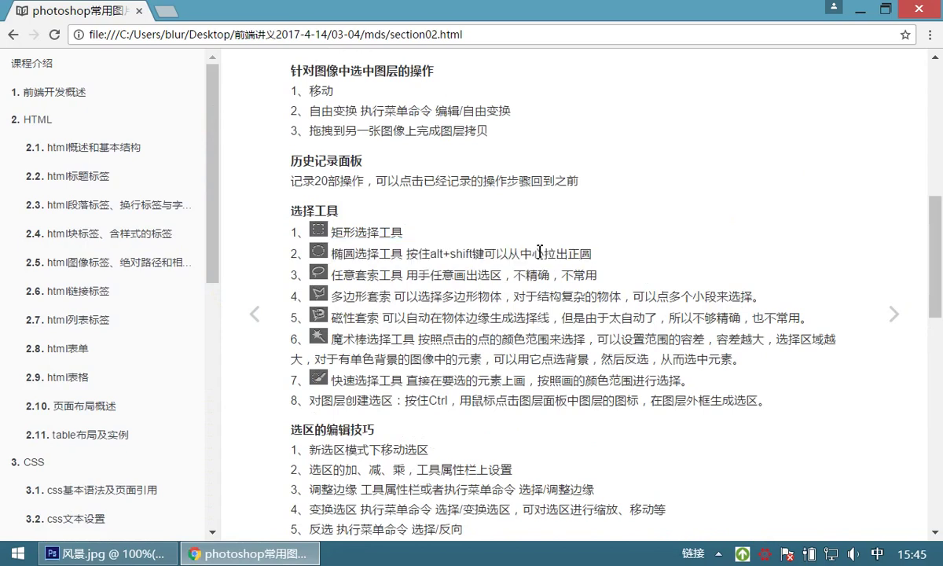
pyautogui.moveTo(595, 255); pyautogui.dragTo(330, 230)
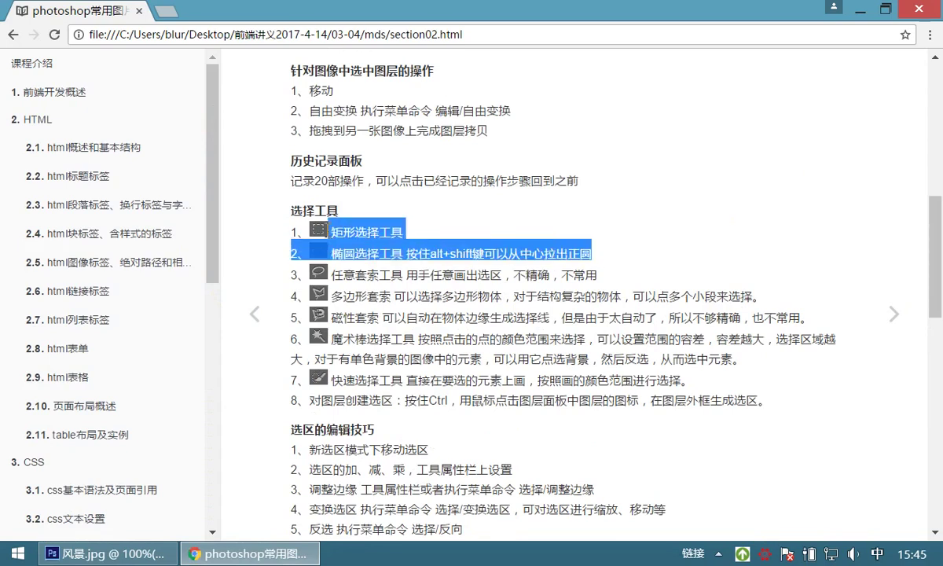
# - Switch back to 风景.jpg in Photoshop, try the Single Column Marquee tool, return to the Elliptical Marquee and clear the circular selection
pyautogui.click(103, 554)
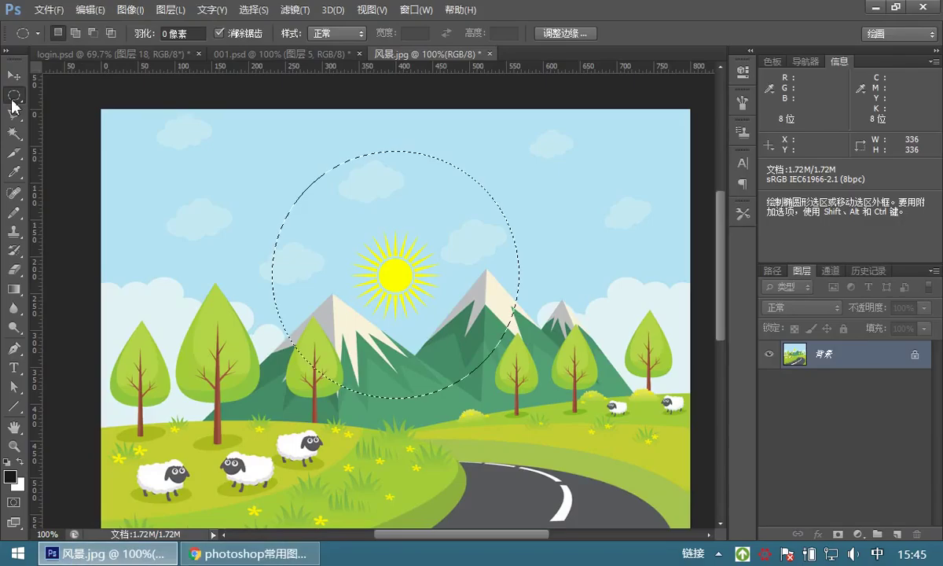
pyautogui.rightClick(14, 95)
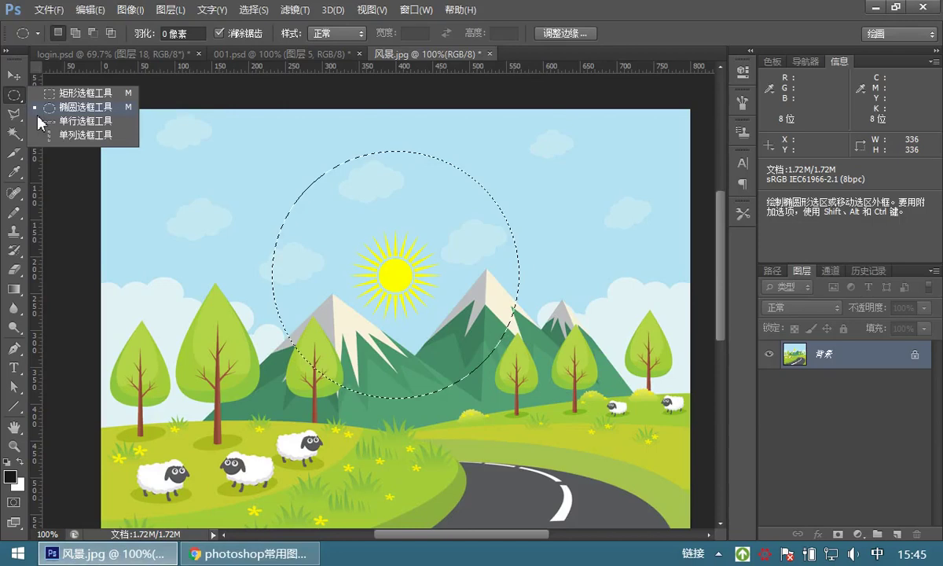
pyautogui.click(89, 138)
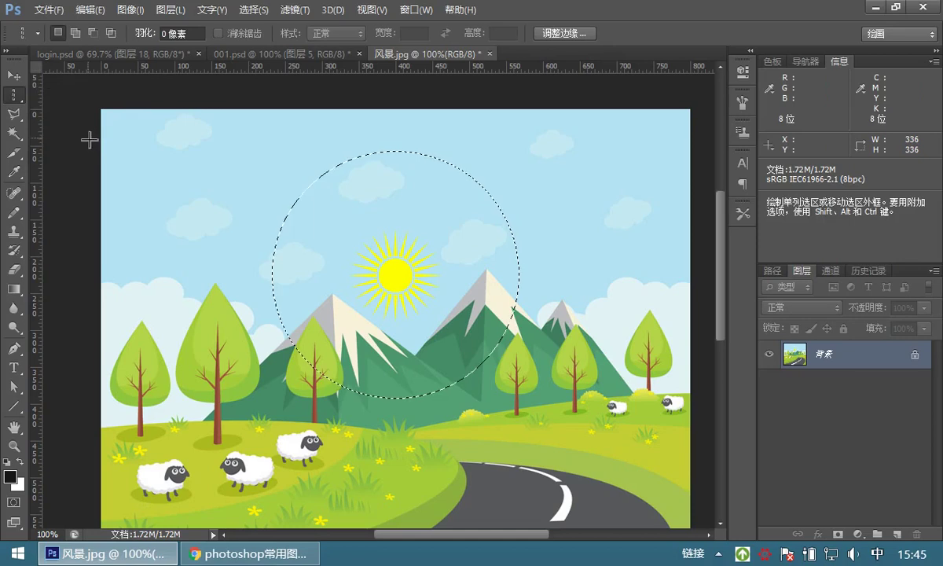
pyautogui.rightClick(15, 100)
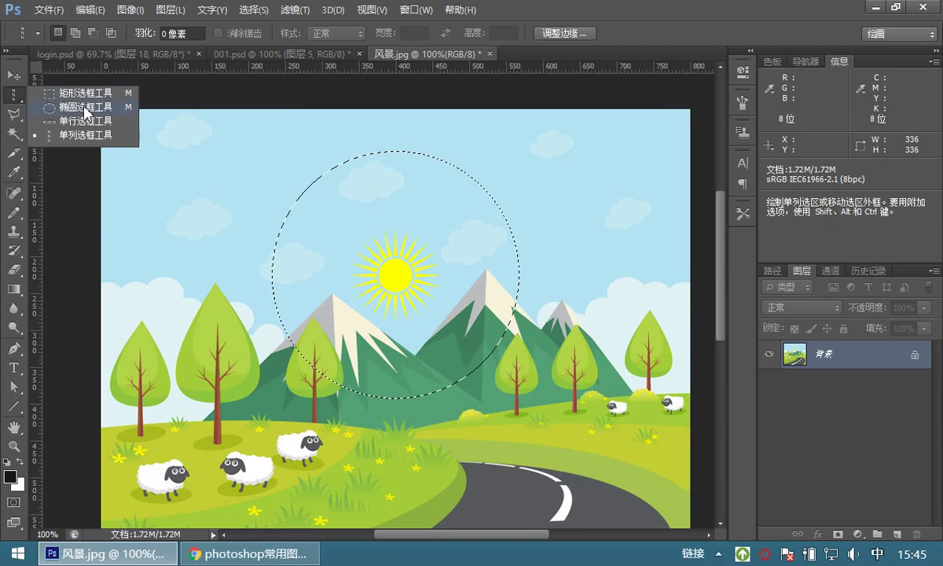
pyautogui.click(86, 113)
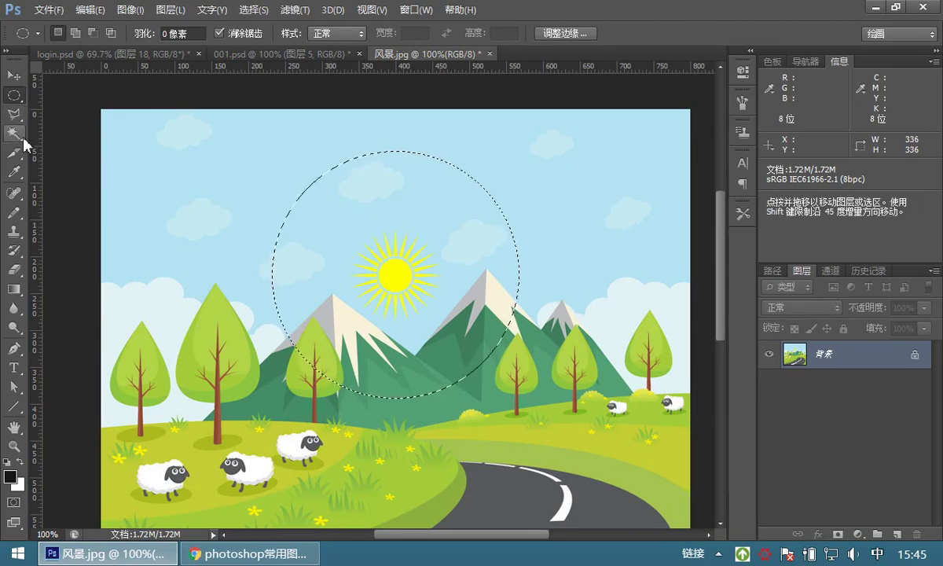
pyautogui.hotkey('ctrl', 'd')
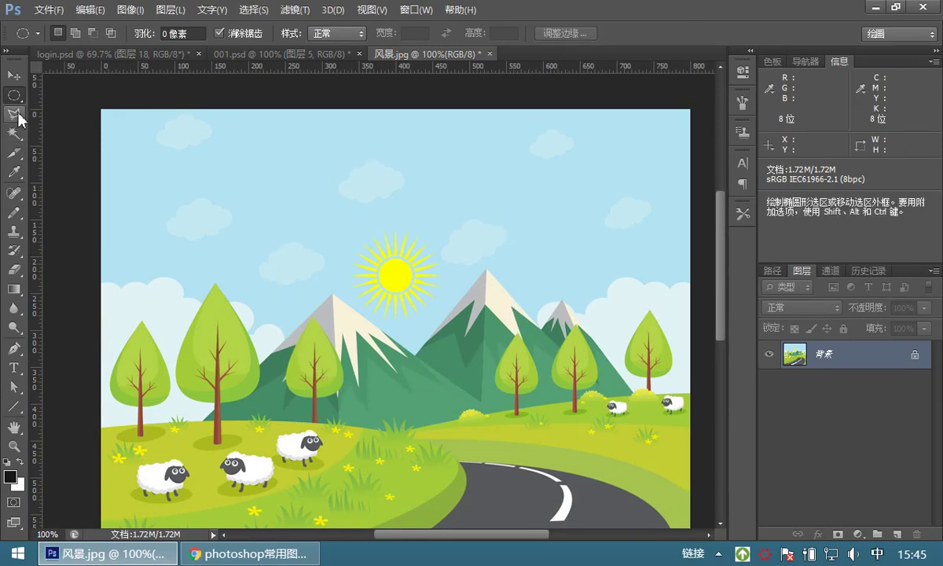
# - Activate the Lasso tool and try a freehand selection about 367 × 158 px in the sky, clearing it
pyautogui.click(17, 116)
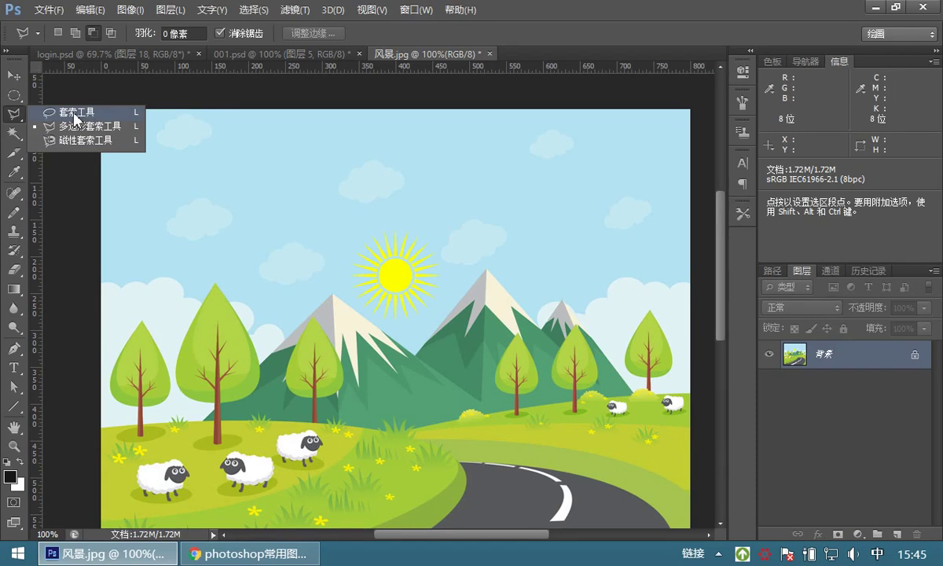
pyautogui.click(76, 114)
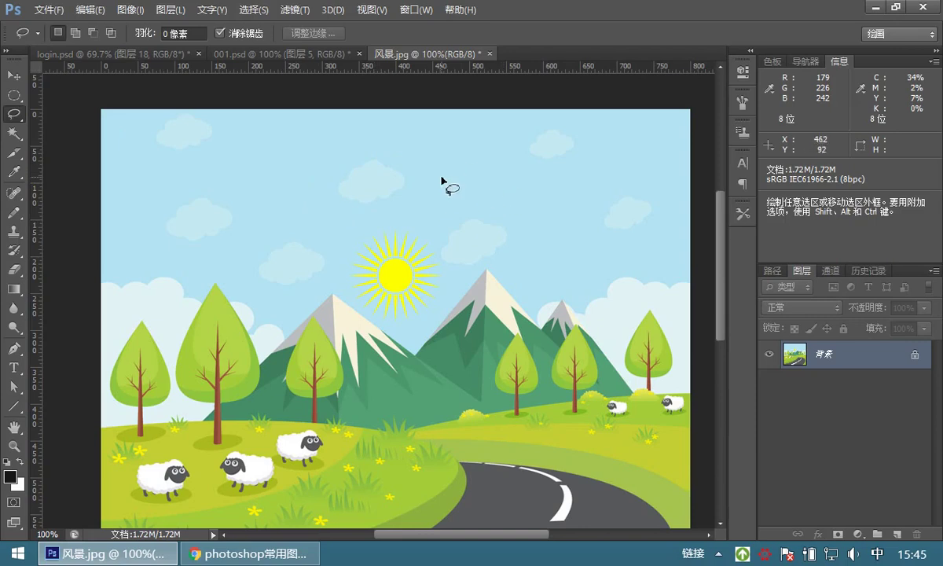
pyautogui.moveTo(373, 135)
pyautogui.mouseDown()
pyautogui.moveTo(235, 174)
pyautogui.moveTo(199, 208)
pyautogui.moveTo(214, 230)
pyautogui.moveTo(249, 246)
pyautogui.moveTo(346, 245)
pyautogui.moveTo(402, 235)
pyautogui.moveTo(465, 202)
pyautogui.moveTo(463, 169)
pyautogui.moveTo(433, 143)
pyautogui.moveTo(369, 130)
pyautogui.moveTo(381, 158)
pyautogui.mouseUp()
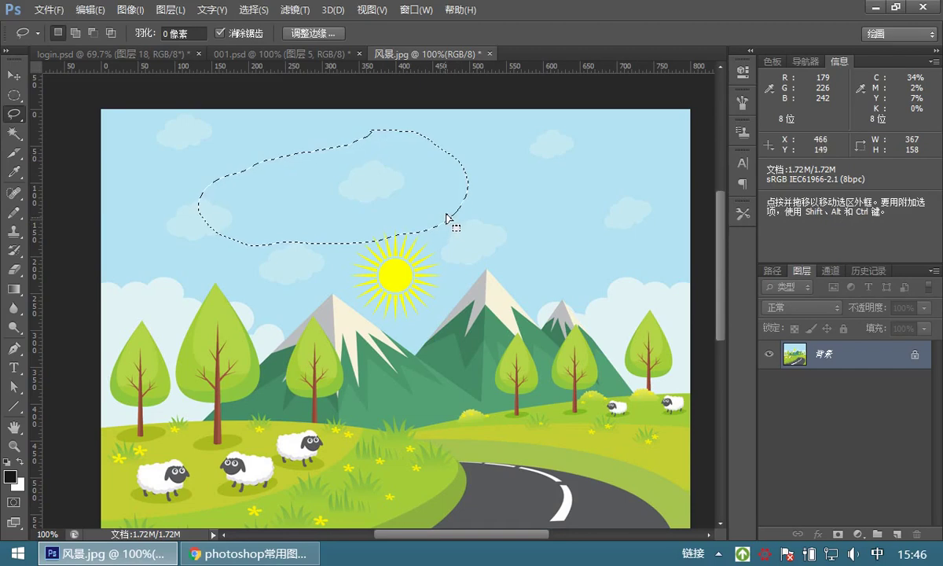
pyautogui.hotkey('ctrl', 'd')
# - Select the tallest tree with a freehand lasso outline about 121 × 223 px and paste a copy into 001.psd
pyautogui.moveTo(202, 313)
pyautogui.mouseDown()
pyautogui.moveTo(177, 384)
pyautogui.moveTo(197, 408)
pyautogui.moveTo(213, 408)
pyautogui.moveTo(212, 438)
pyautogui.moveTo(223, 448)
pyautogui.moveTo(225, 407)
pyautogui.moveTo(257, 387)
pyautogui.moveTo(263, 354)
pyautogui.moveTo(207, 279)
pyautogui.mouseUp()
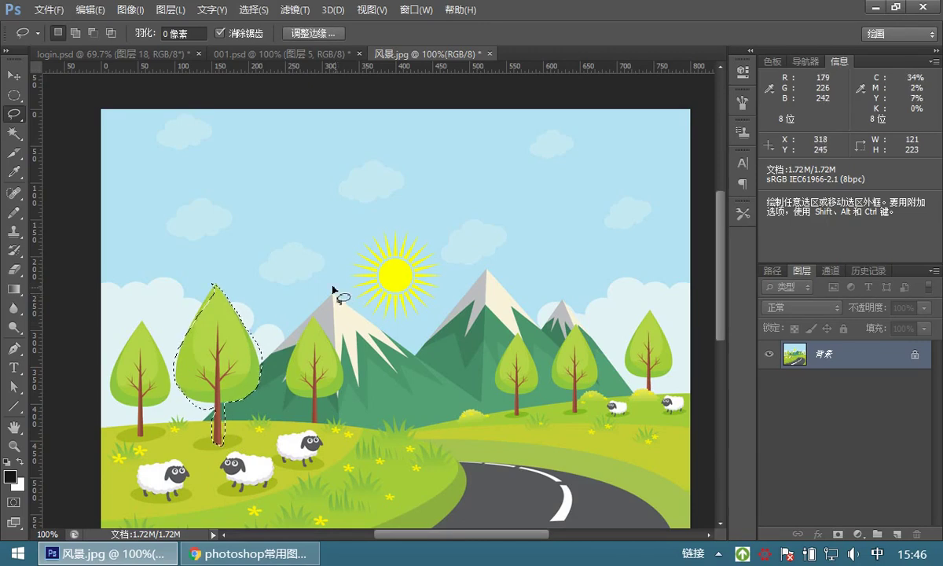
pyautogui.click(308, 55)
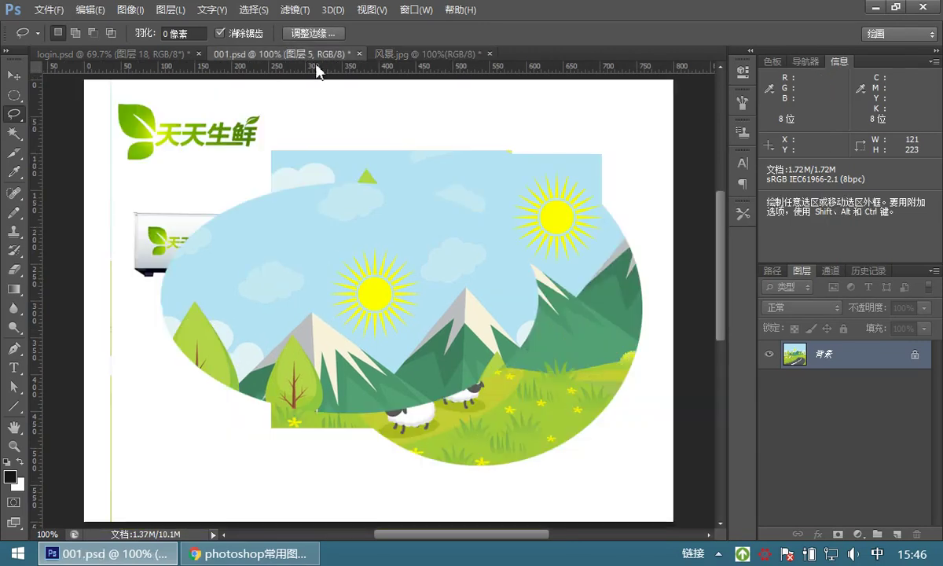
pyautogui.hotkey('ctrl', 'v')
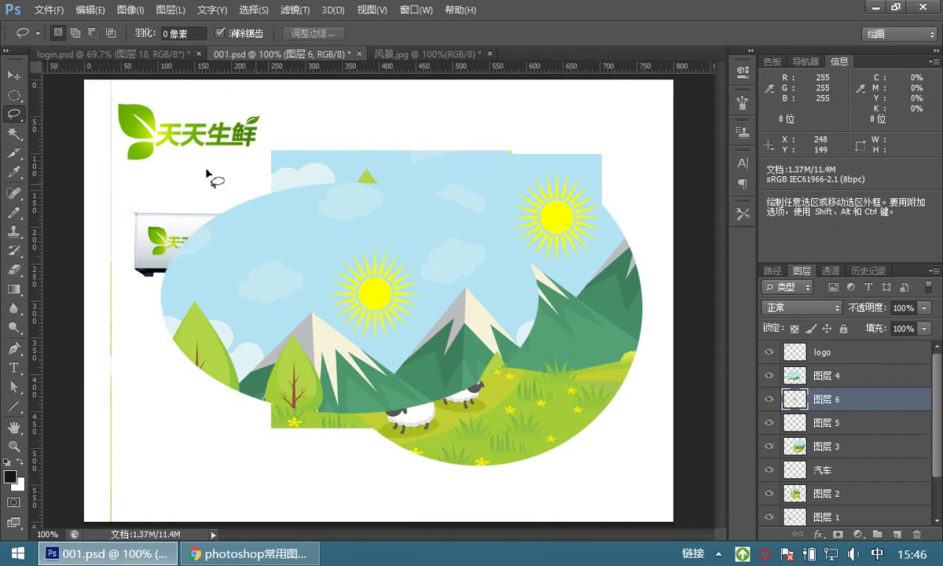
# - Paste the tree again as a layer above the logo layer and move it to the canvas's lower-left corner
pyautogui.click(14, 76)
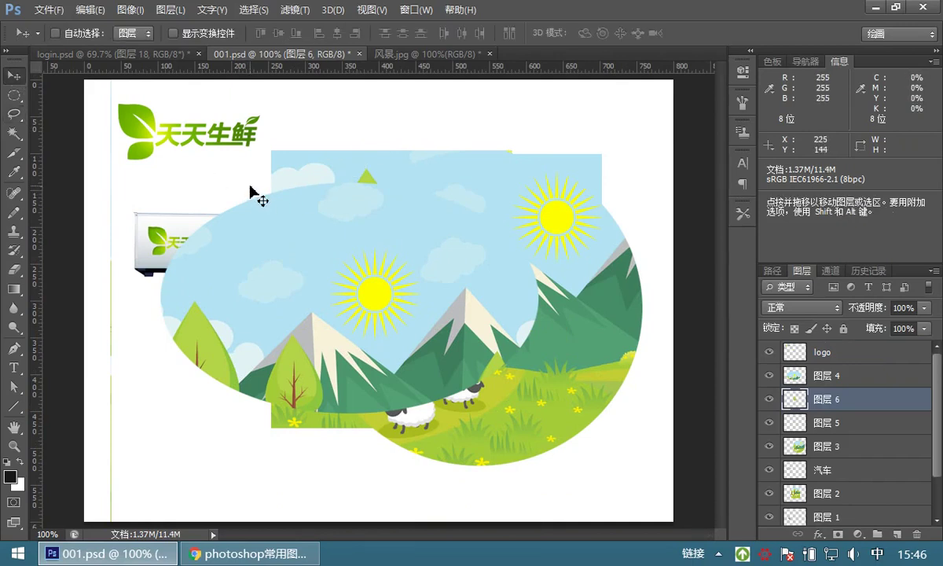
pyautogui.hotkey('ctrl', 'v')
pyautogui.moveTo(823, 402); pyautogui.dragTo(825, 344)
pyautogui.moveTo(360, 295); pyautogui.dragTo(162, 423)
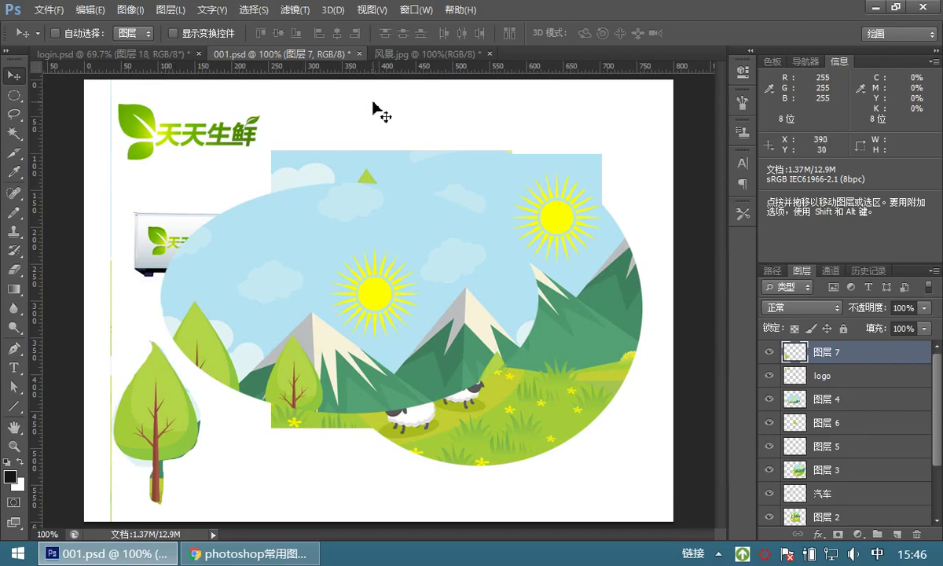
# - Return to 风景.jpg, clear the tree selection and activate the Polygonal Lasso tool
pyautogui.click(383, 52)
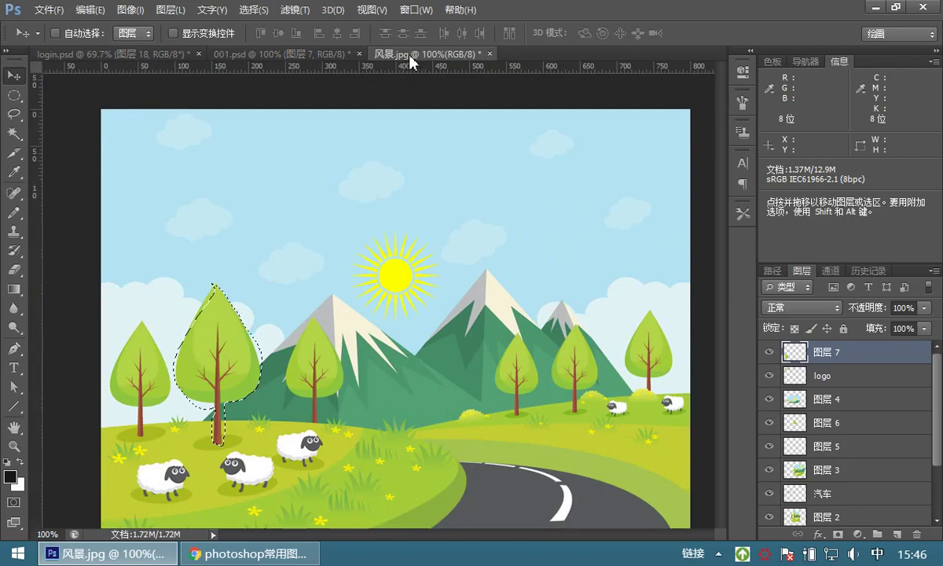
pyautogui.hotkey('ctrl', 'd')
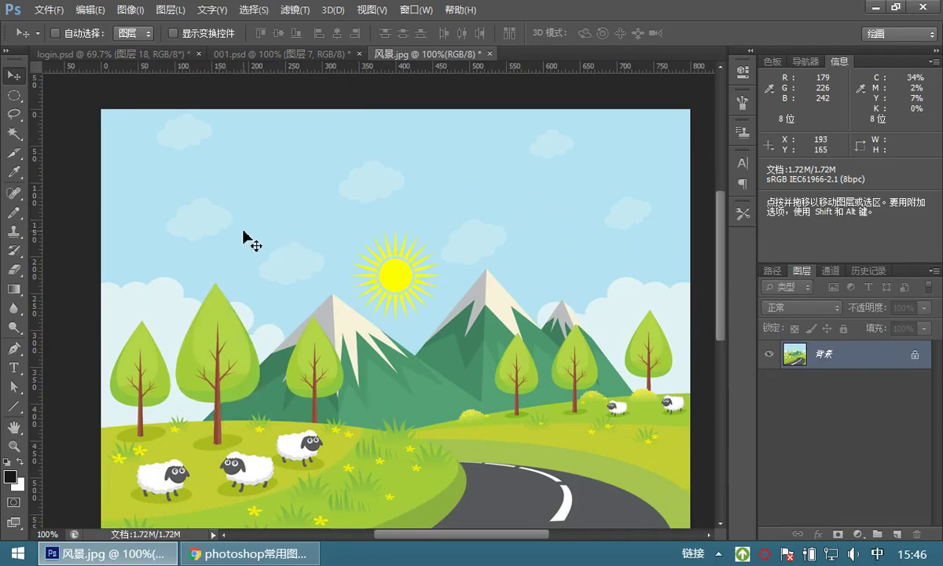
pyautogui.click(14, 115)
pyautogui.click(64, 115)
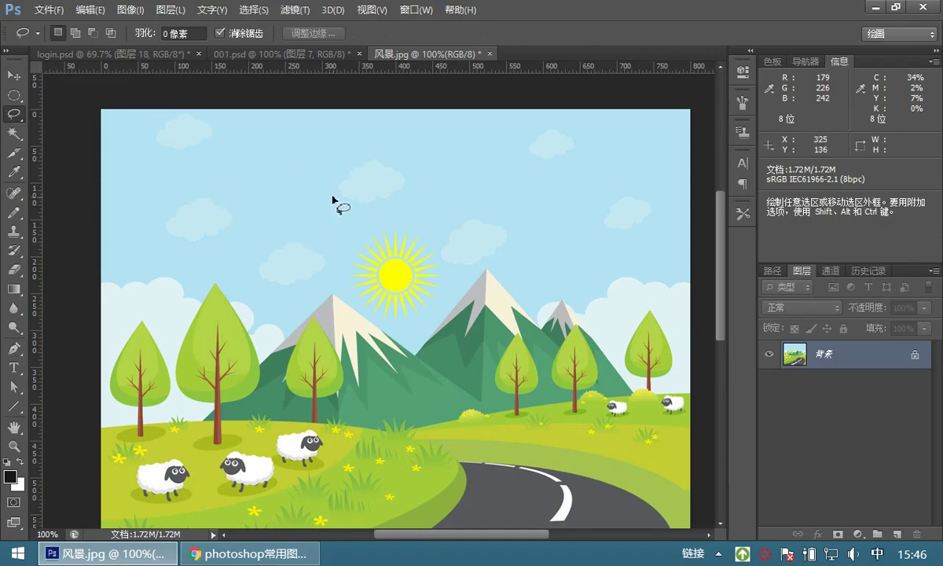
pyautogui.rightClick(15, 118)
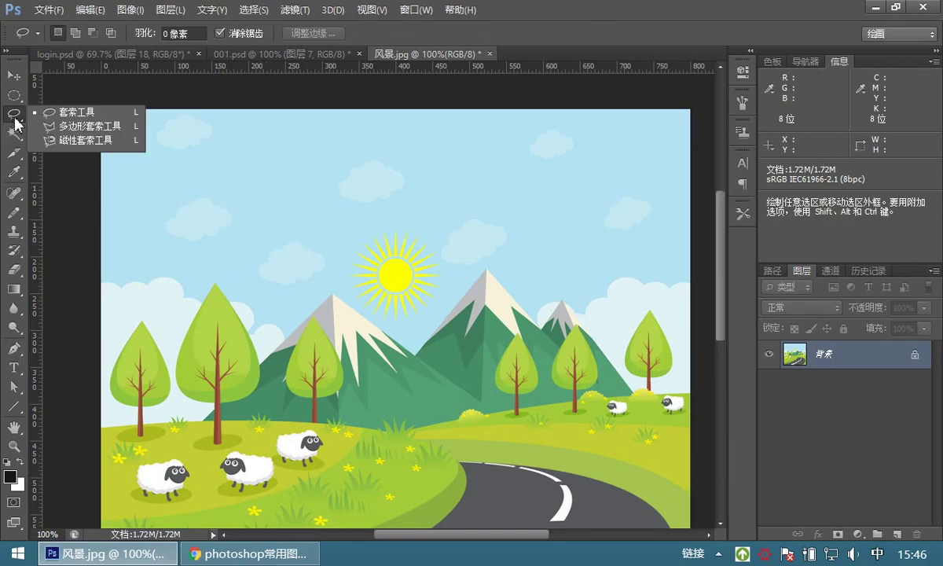
pyautogui.click(99, 128)
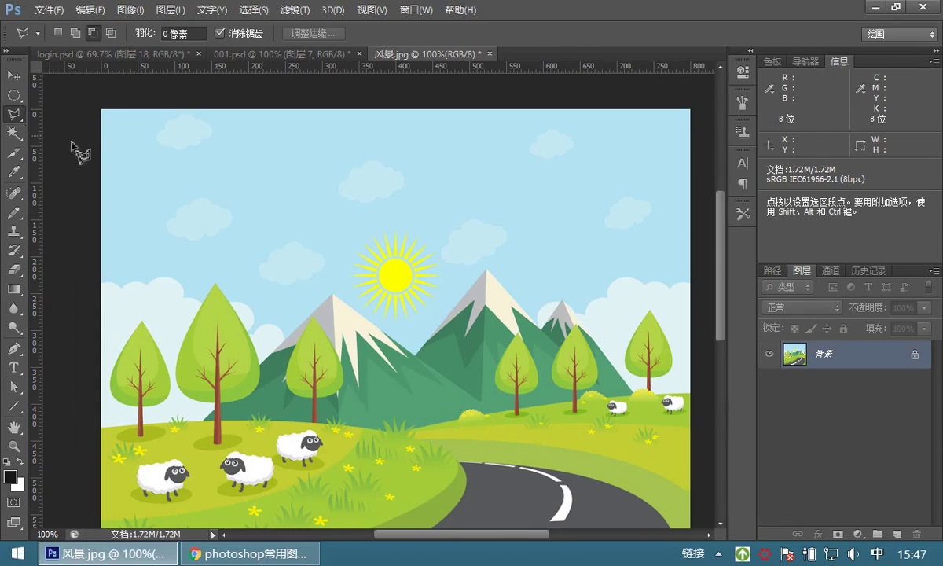
# - Trace the left snow-capped mountain with the Polygonal Lasso at 200% zoom, closing a selection about 377 × 189 px at its peak
pyautogui.click(14, 446)
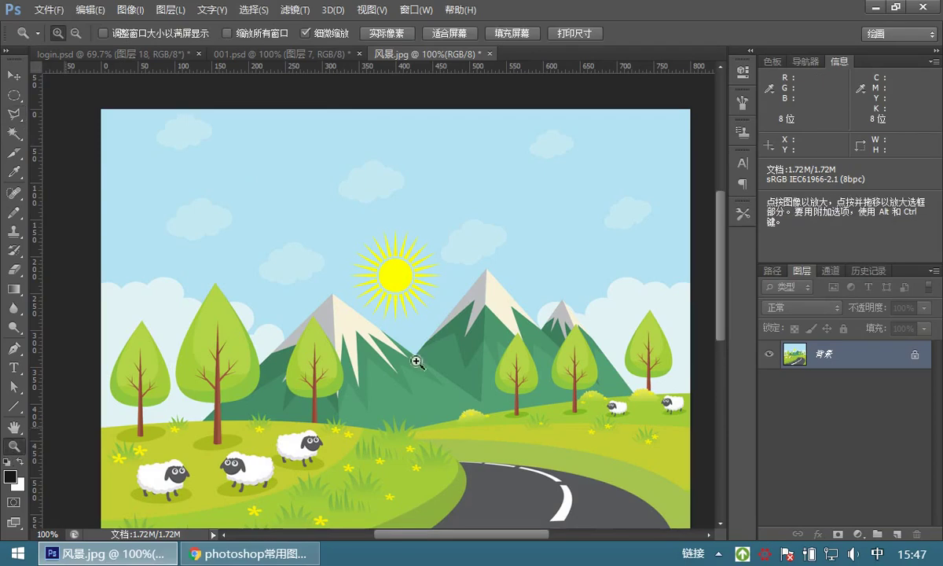
pyautogui.click(407, 359)
pyautogui.click(326, 316)
pyautogui.moveTo(273, 289); pyautogui.dragTo(543, 215)
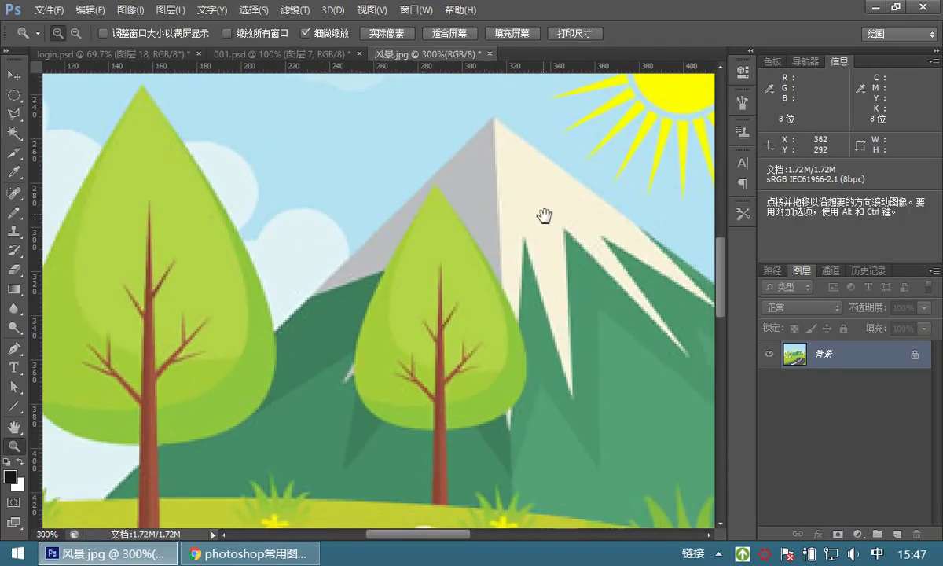
pyautogui.keyDown('alt'); pyautogui.click(461, 263); pyautogui.keyUp('alt')
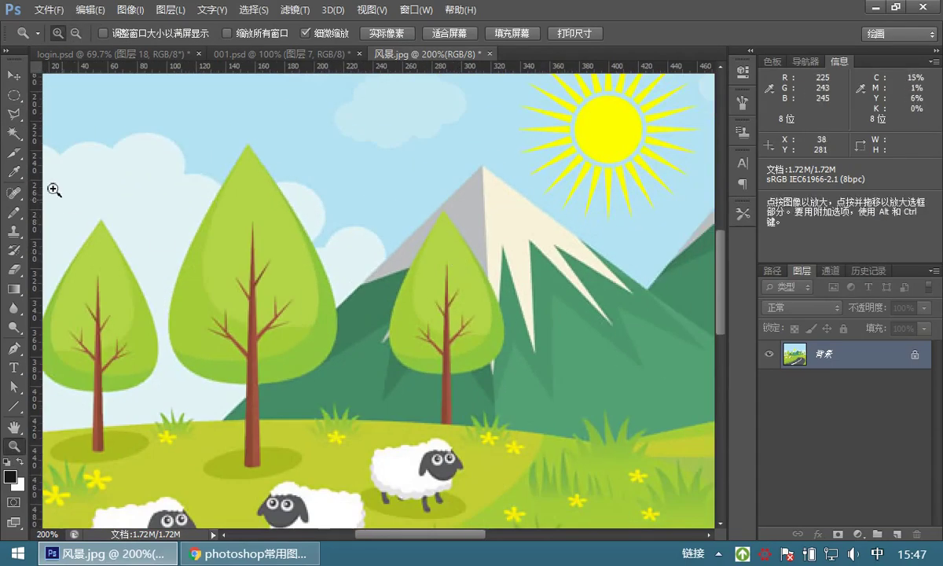
pyautogui.click(12, 116)
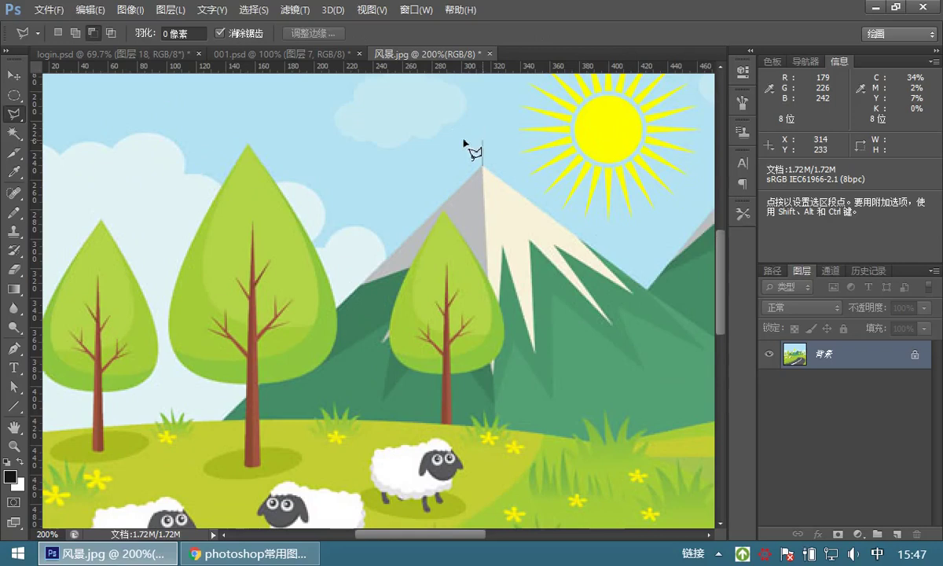
pyautogui.click(222, 422)
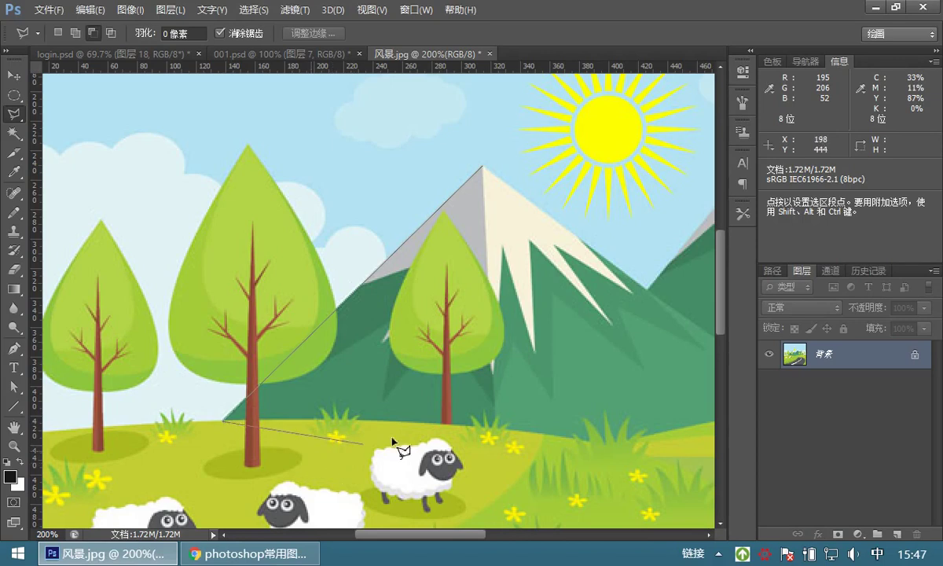
pyautogui.click(587, 441)
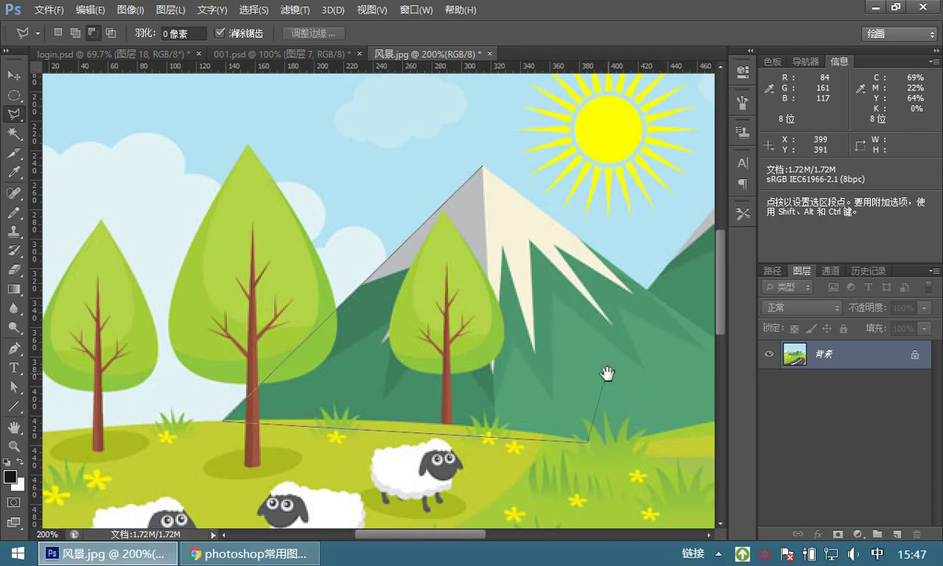
pyautogui.hscroll(6, 605, 369)
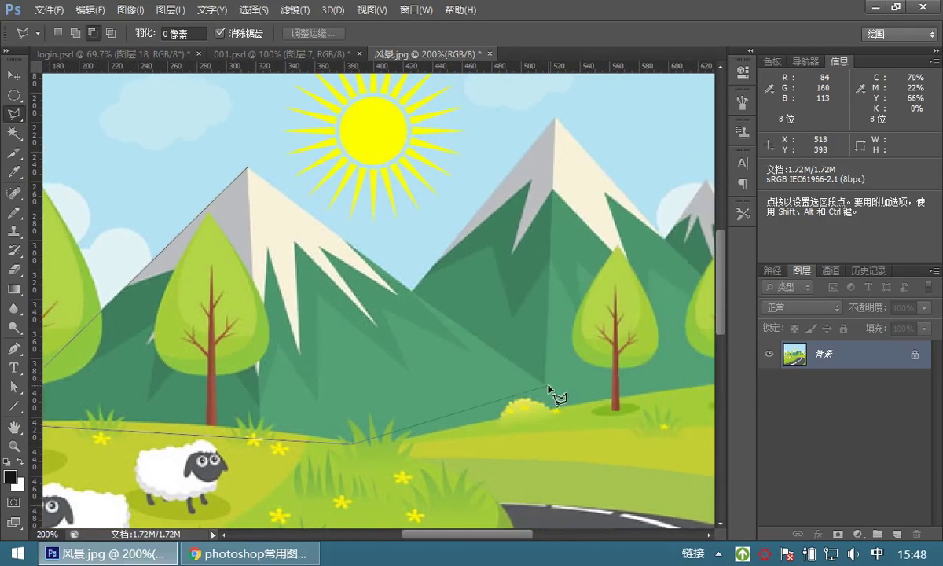
pyautogui.click(544, 382)
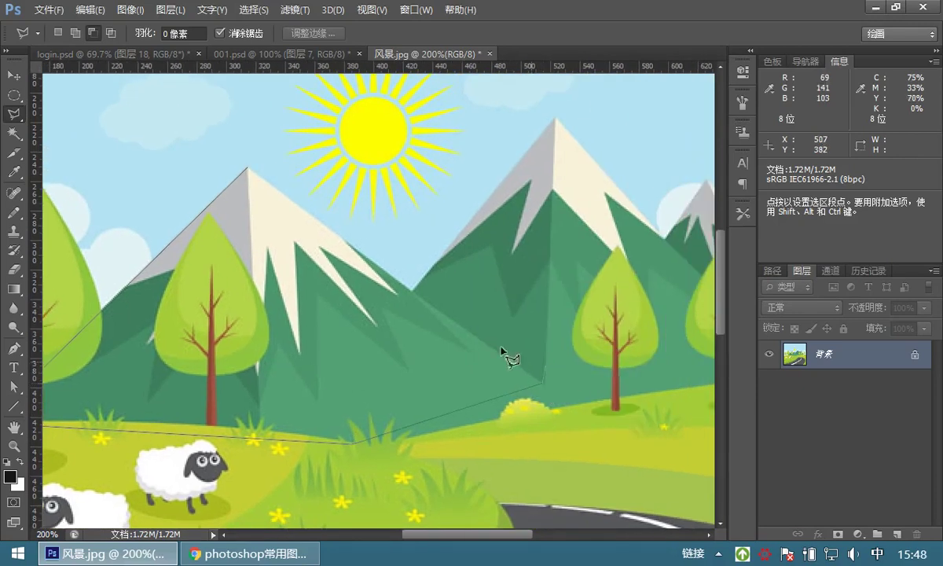
pyautogui.click(247, 170)
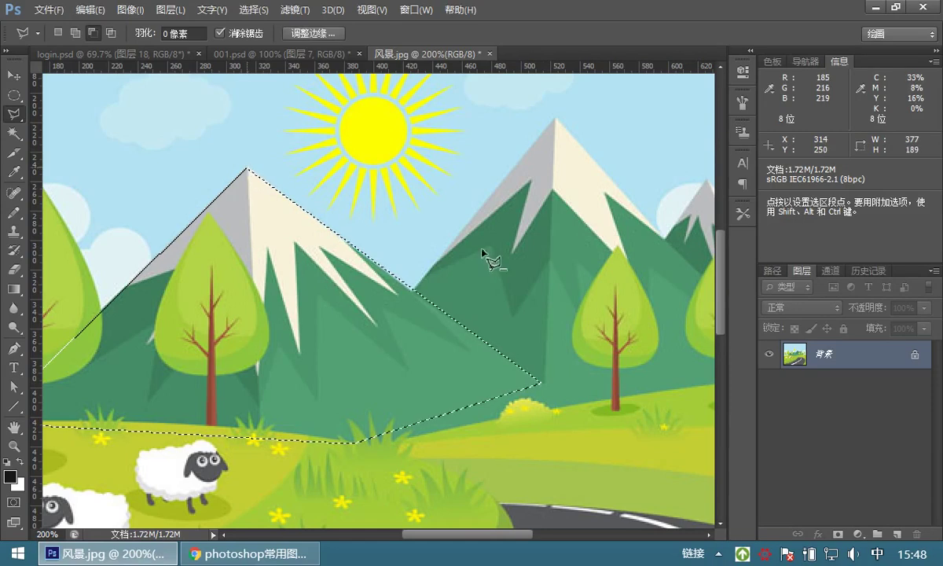
pyautogui.moveTo(262, 276); pyautogui.dragTo(399, 252)
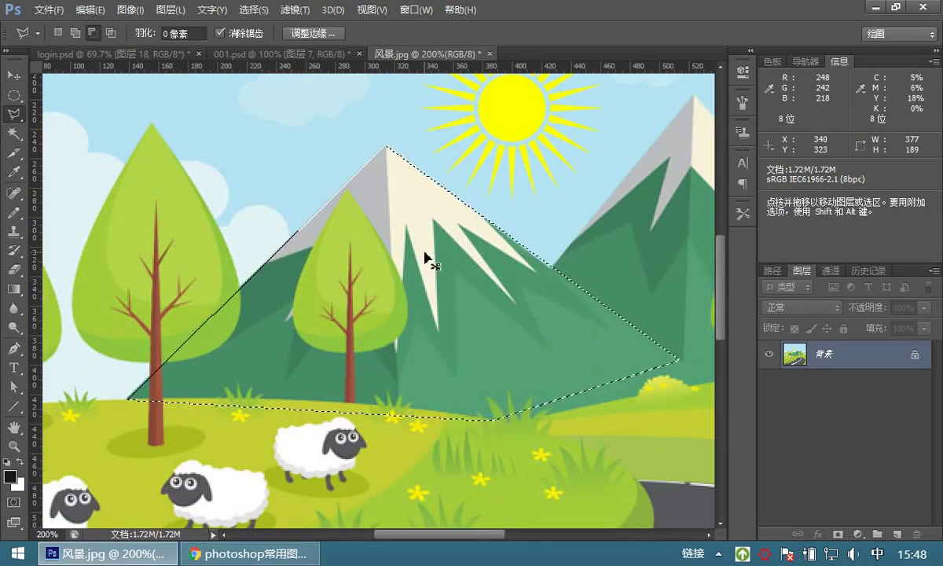
# - Clear the mountain selection and open 货品.jpg from the psd folder
pyautogui.hotkey('ctrl', 'd')
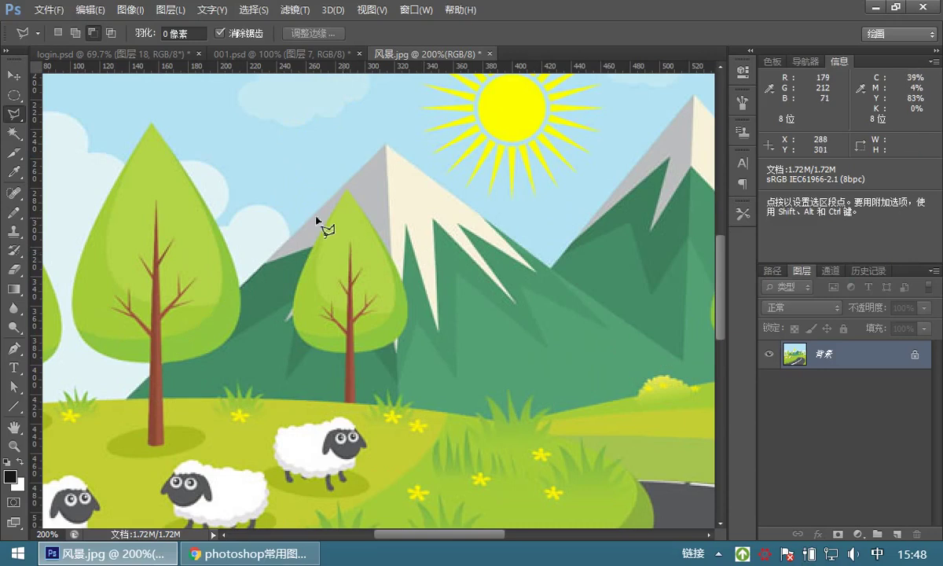
pyautogui.click(48, 10)
pyautogui.click(46, 40)
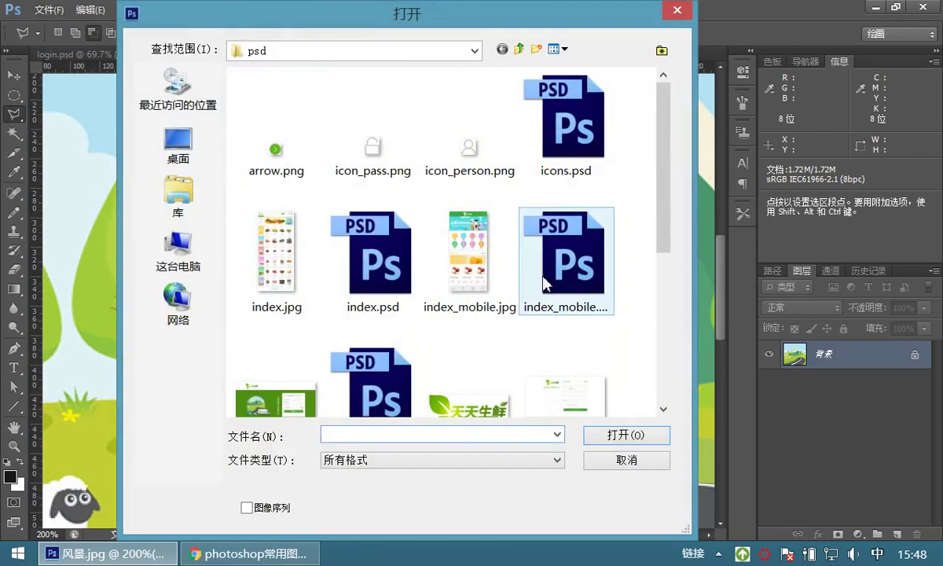
pyautogui.moveTo(665, 240); pyautogui.dragTo(666, 360)
pyautogui.click(584, 297)
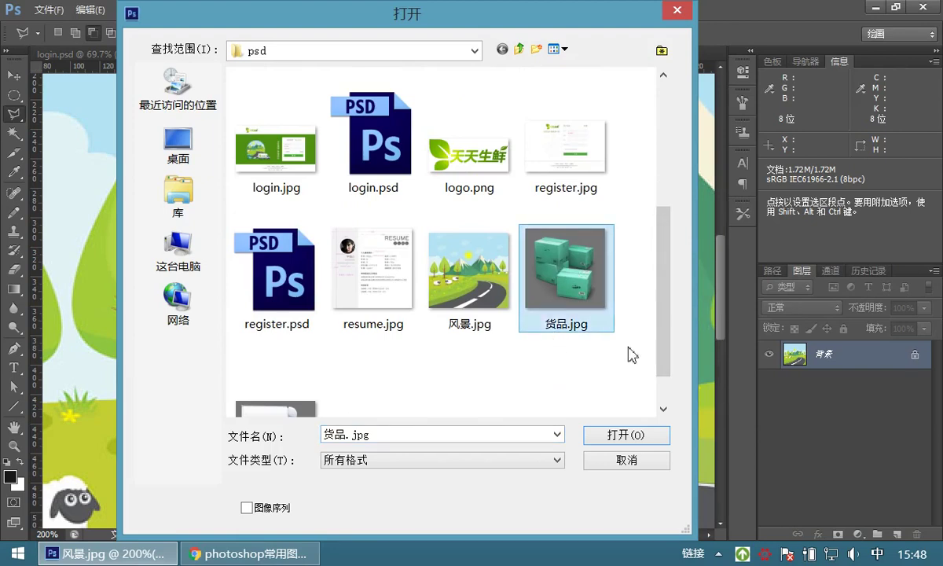
pyautogui.click(632, 434)
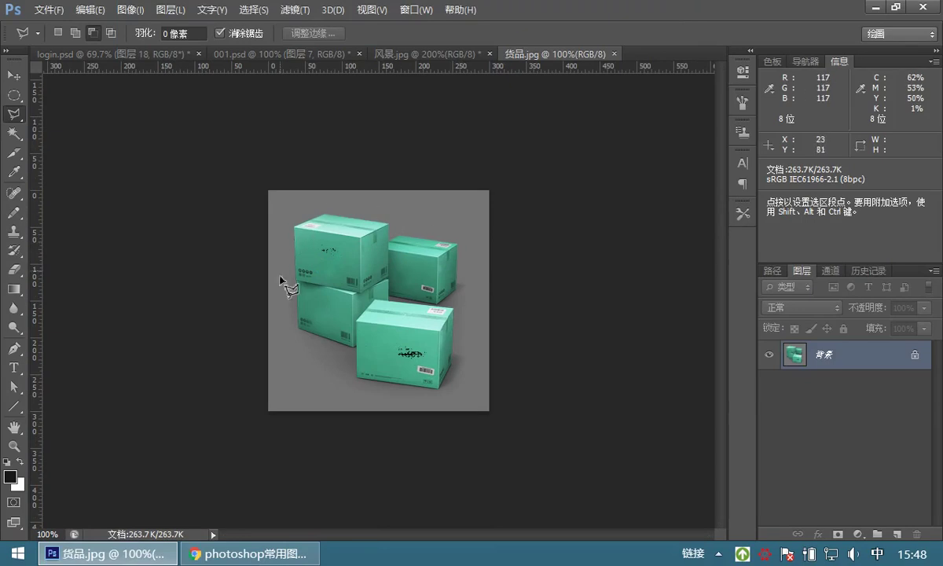
pyautogui.click(15, 446)
pyautogui.click(385, 236)
pyautogui.click(396, 214)
pyautogui.moveTo(409, 136); pyautogui.dragTo(404, 229)
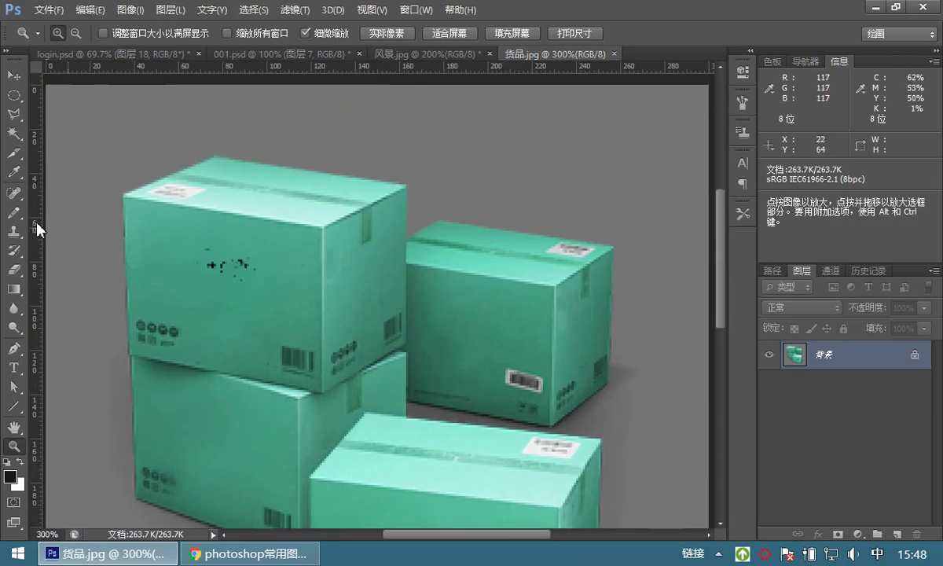
pyautogui.click(15, 115)
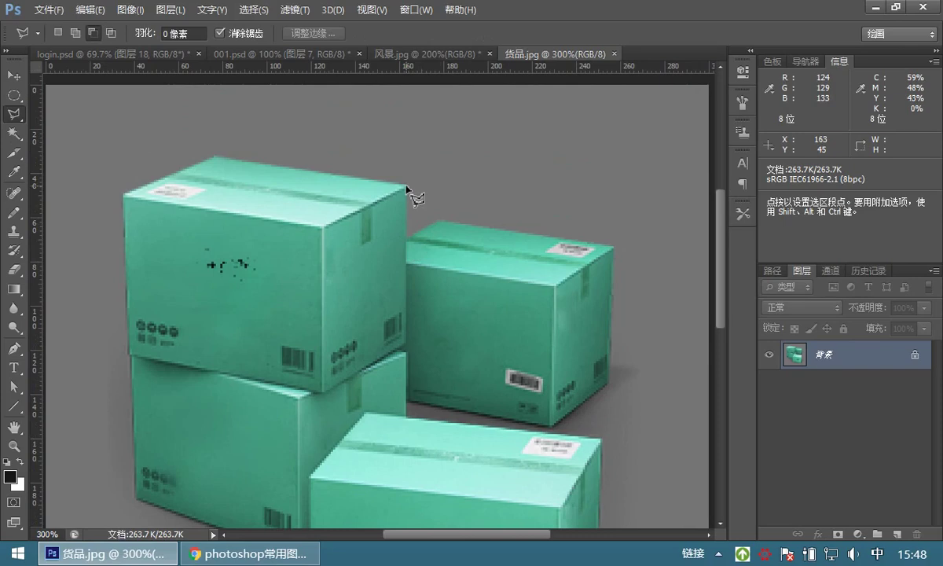
pyautogui.click(406, 186)
pyautogui.press('Escape')
# - At 500% zoom, start a Polygonal Lasso outline along the upper-left box's top, from its right corner over the back to the left corner
pyautogui.click(14, 445)
pyautogui.click(318, 291)
pyautogui.click(369, 263)
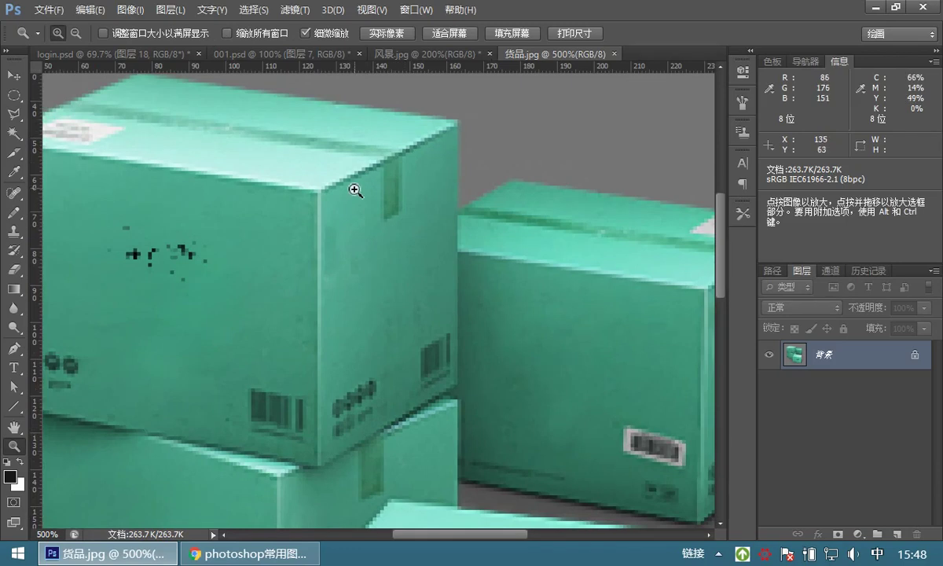
pyautogui.press('space')
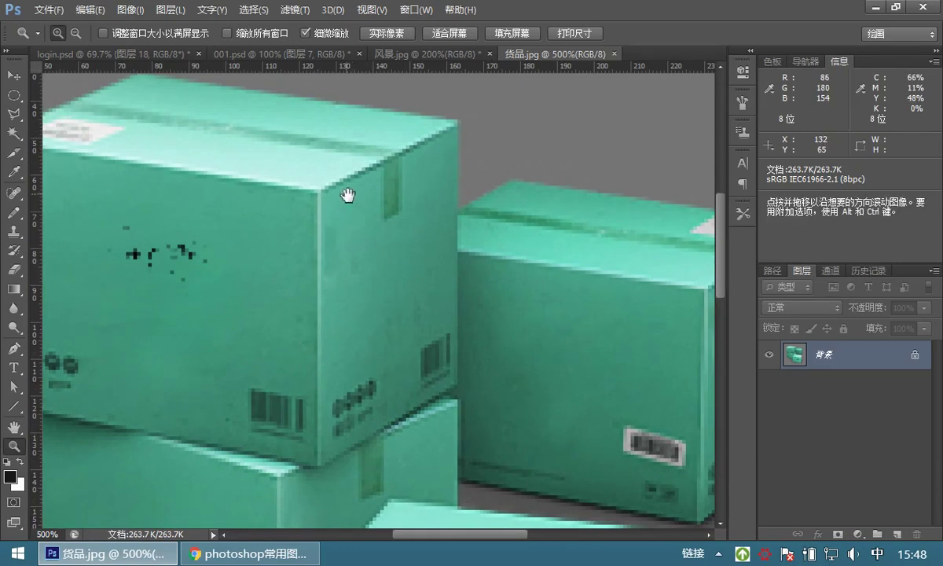
pyautogui.moveTo(356, 194); pyautogui.dragTo(456, 202)
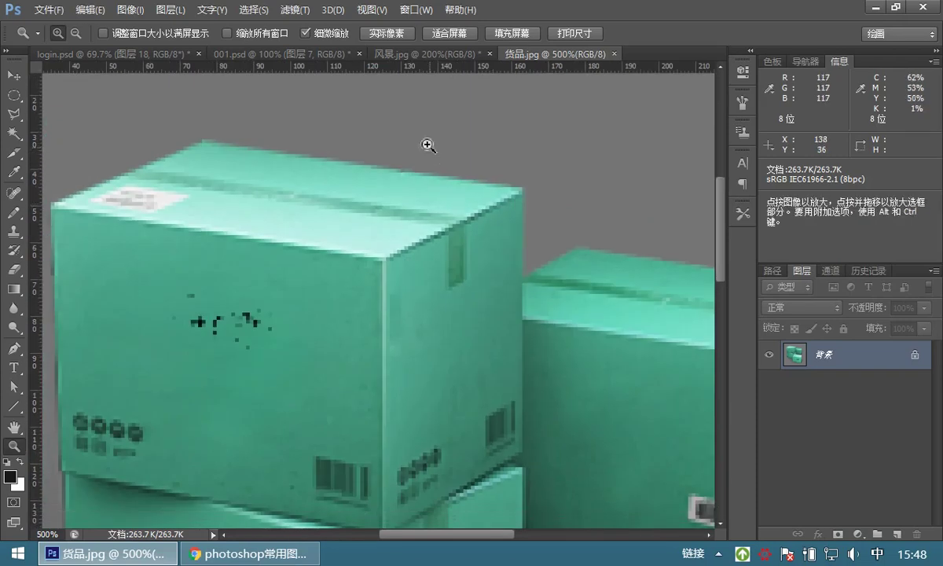
pyautogui.click(14, 115)
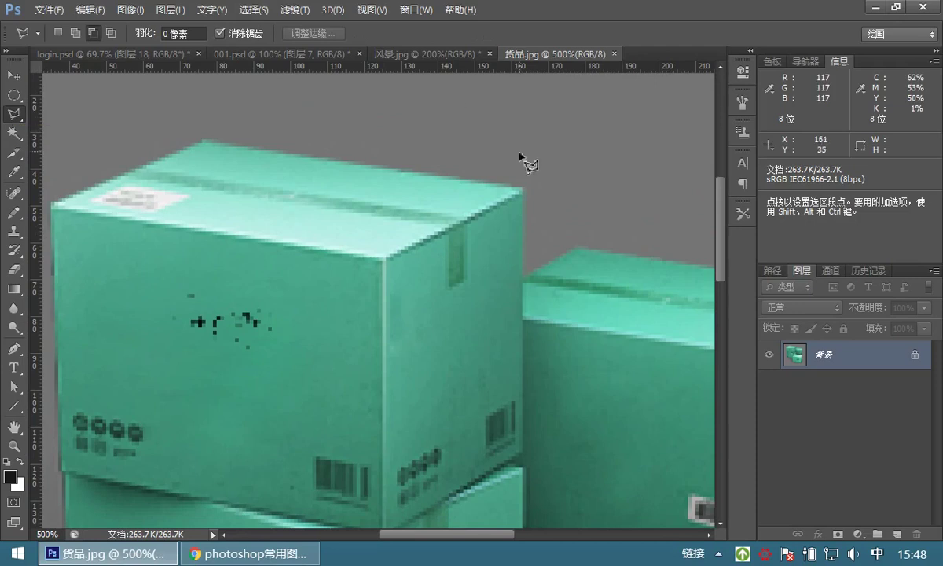
pyautogui.click(523, 190)
pyautogui.click(203, 141)
pyautogui.click(51, 198)
# - Extend the outline down the left side of both stacked boxes and along the lower box's bottom edge to the front box
pyautogui.moveTo(112, 181); pyautogui.dragTo(299, 133)
pyautogui.moveTo(262, 169)
pyautogui.mouseDown()
pyautogui.moveTo(249, 143)
pyautogui.moveTo(221, 183)
pyautogui.moveTo(201, 191)
pyautogui.mouseUp()
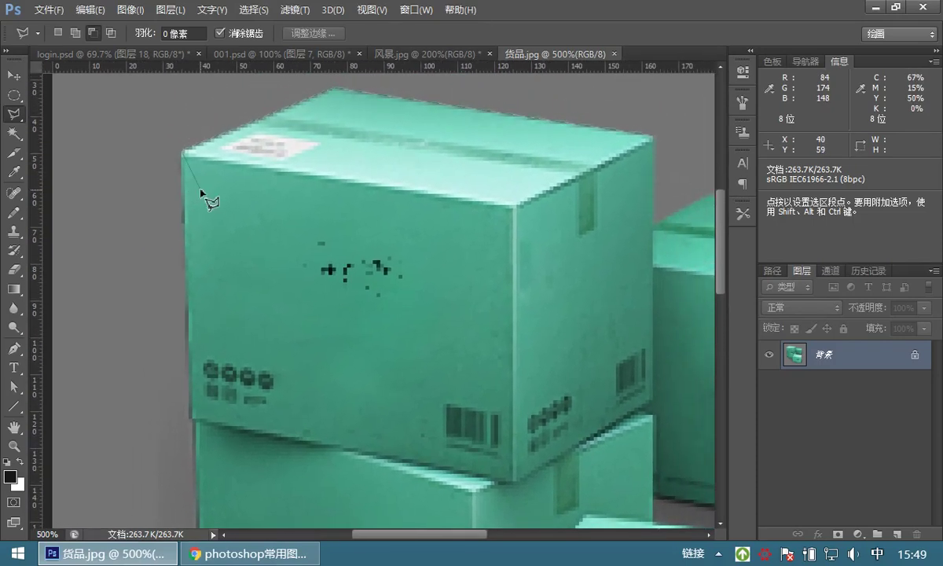
pyautogui.click(193, 420)
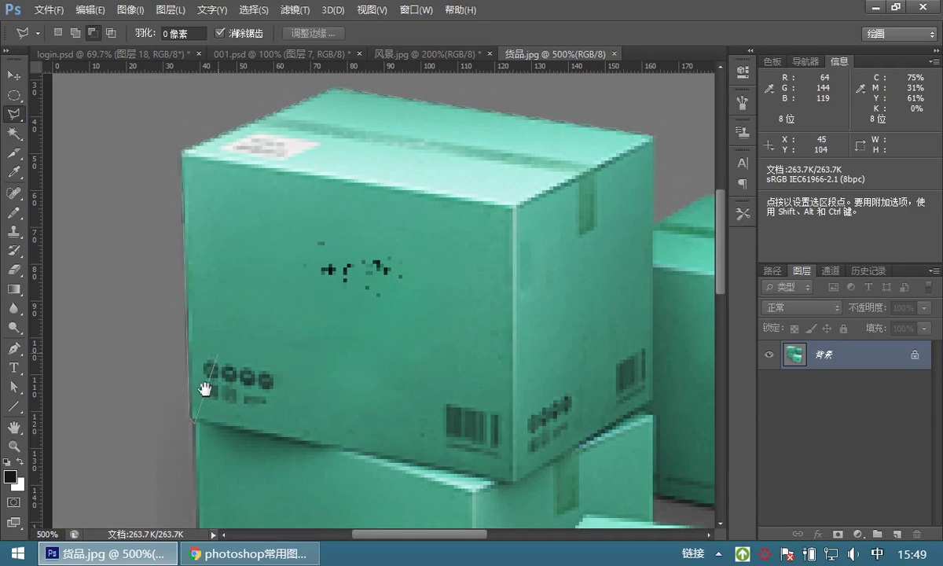
pyautogui.scroll(-5, 212, 388)
pyautogui.moveTo(248, 387); pyautogui.dragTo(238, 272)
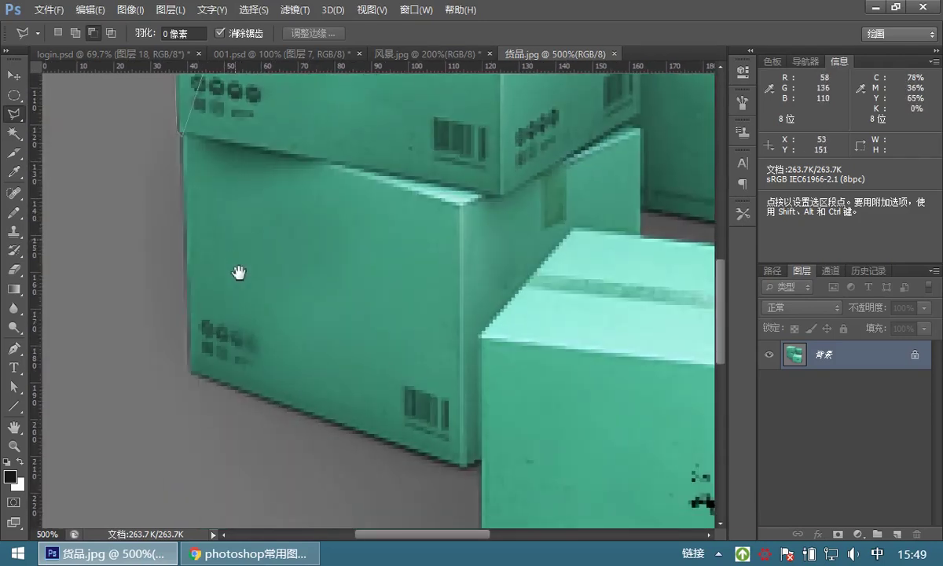
pyautogui.click(192, 357)
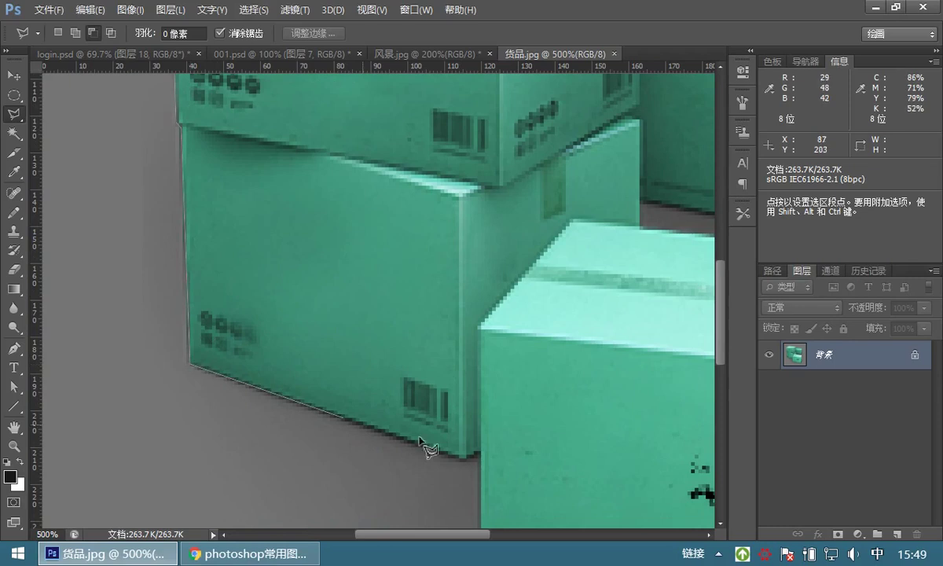
pyautogui.click(480, 452)
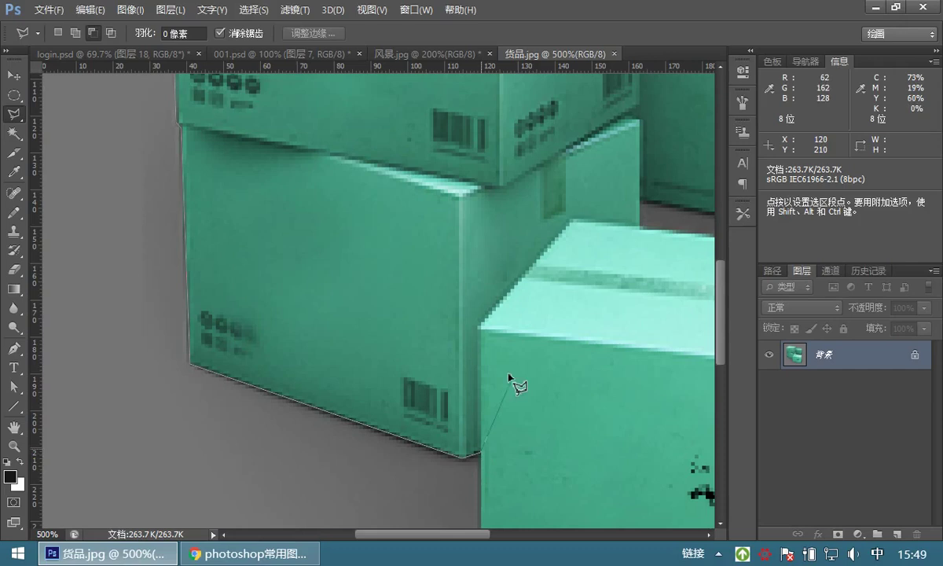
# - Extend the outline down the front box's left edge and along its base to the bottom front corner
pyautogui.press('space')
pyautogui.moveTo(499, 379)
pyautogui.mouseDown()
pyautogui.moveTo(326, 246)
pyautogui.moveTo(330, 320)
pyautogui.moveTo(305, 236)
pyautogui.moveTo(279, 371)
pyautogui.mouseUp()
pyautogui.click(271, 364)
pyautogui.press('space')
pyautogui.moveTo(417, 385); pyautogui.dragTo(106, 348)
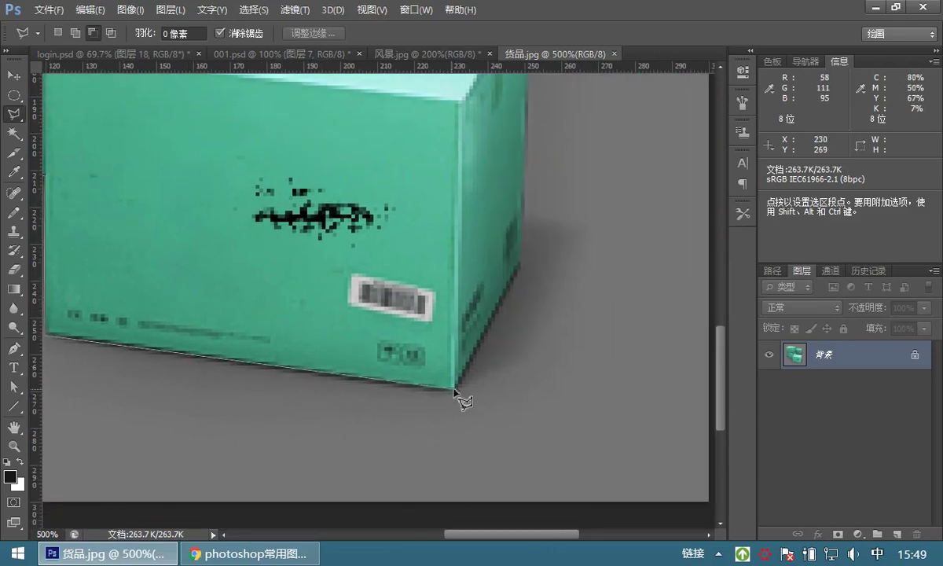
pyautogui.click(454, 388)
# - Extend the outline up the front box's right side and back along its top edge to the rear box's lower-left corner
pyautogui.press('space')
pyautogui.moveTo(529, 253); pyautogui.dragTo(512, 448)
pyautogui.click(508, 181)
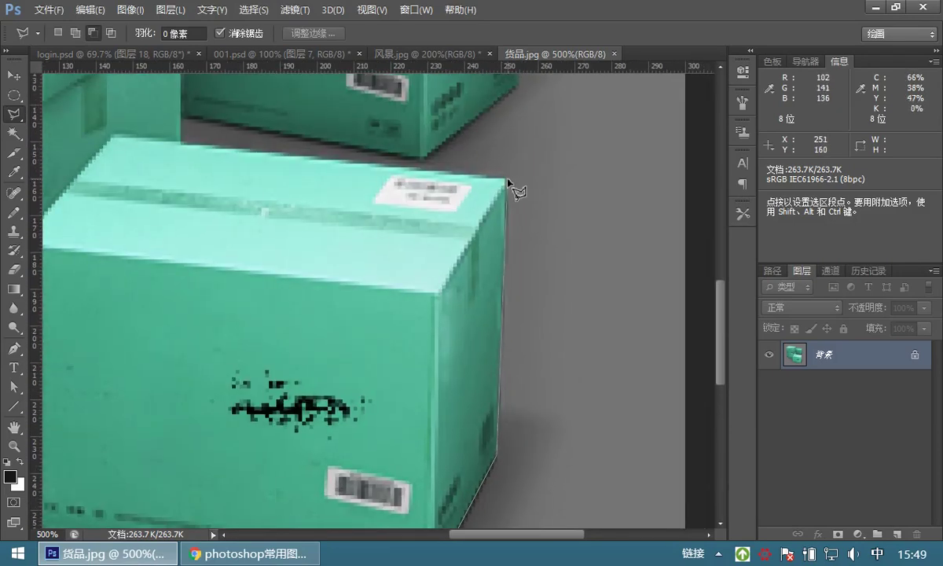
pyautogui.click(182, 120)
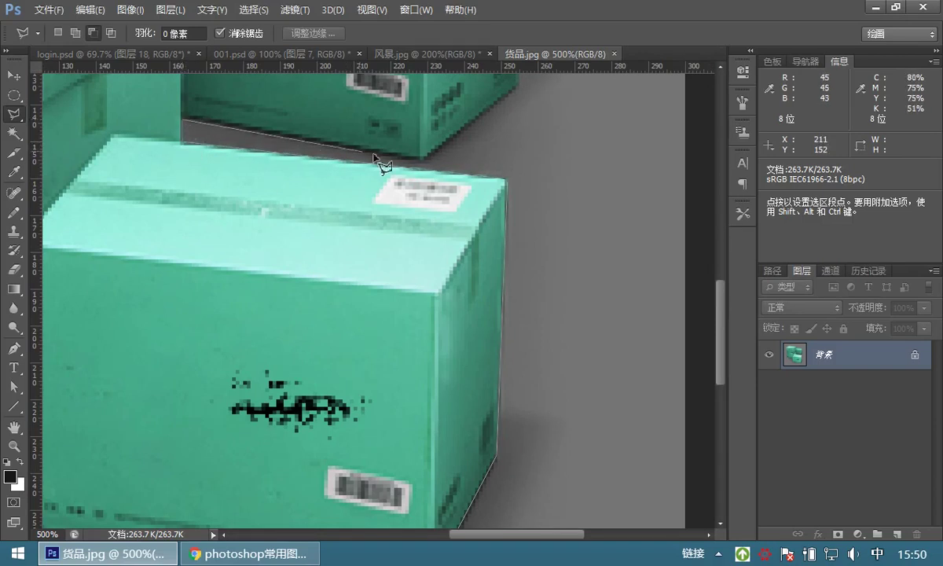
# - Trace around the rear box and up to the starting corner, closing a selection of all boxes about 223 × 238 px
pyautogui.click(421, 161)
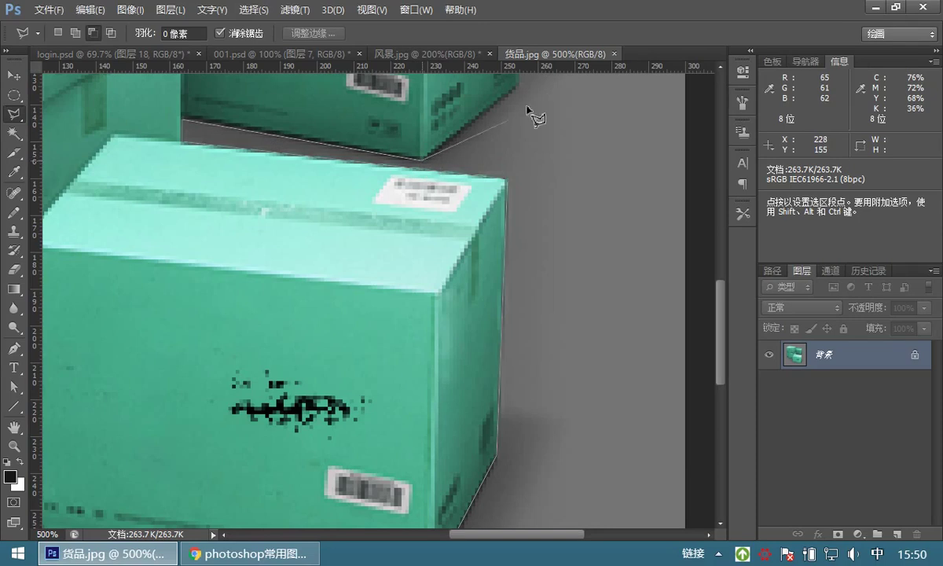
pyautogui.moveTo(509, 202)
pyautogui.mouseDown()
pyautogui.moveTo(499, 333)
pyautogui.moveTo(480, 414)
pyautogui.mouseUp()
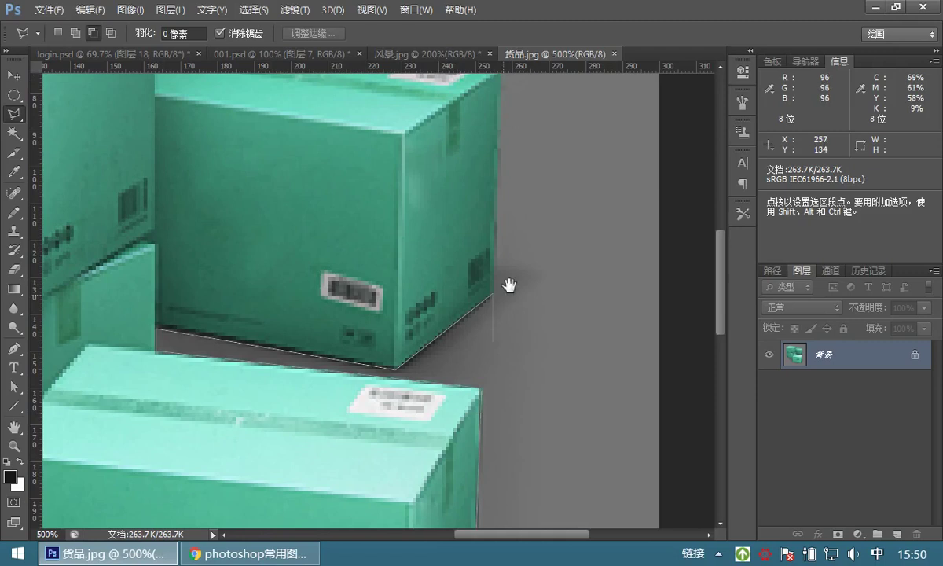
pyautogui.moveTo(509, 280); pyautogui.dragTo(509, 387)
pyautogui.click(494, 175)
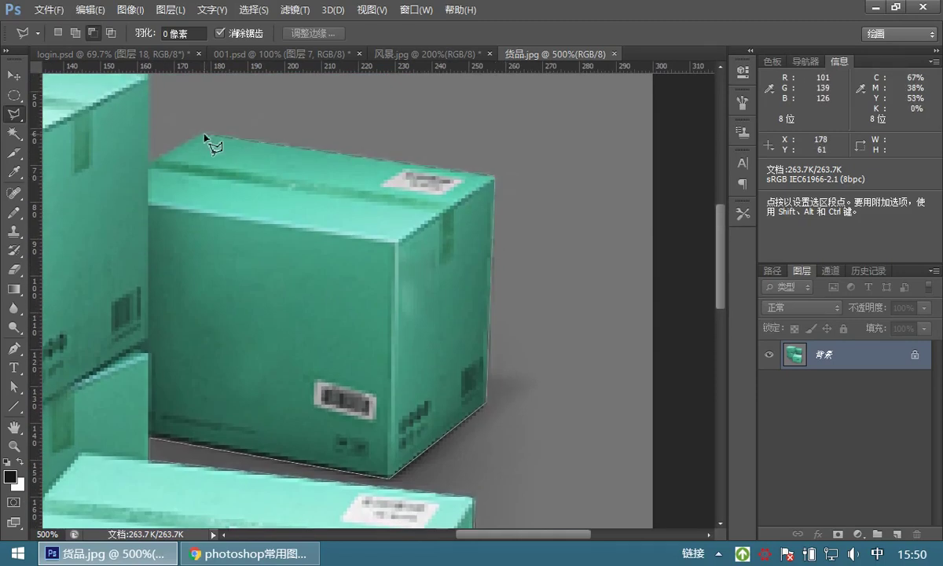
pyautogui.click(150, 162)
pyautogui.moveTo(205, 135)
pyautogui.mouseDown()
pyautogui.moveTo(220, 225)
pyautogui.moveTo(248, 296)
pyautogui.mouseUp()
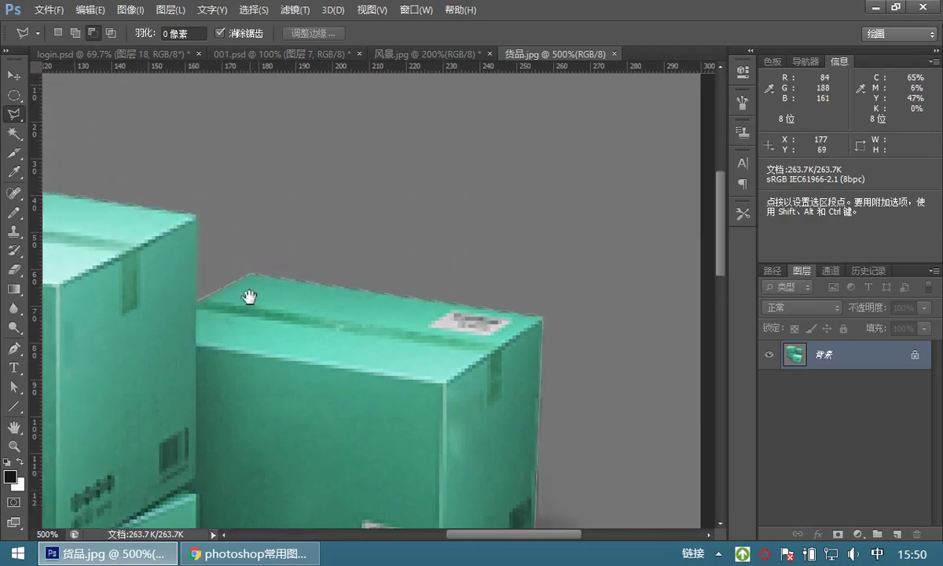
pyautogui.click(197, 214)
pyautogui.click(198, 300)
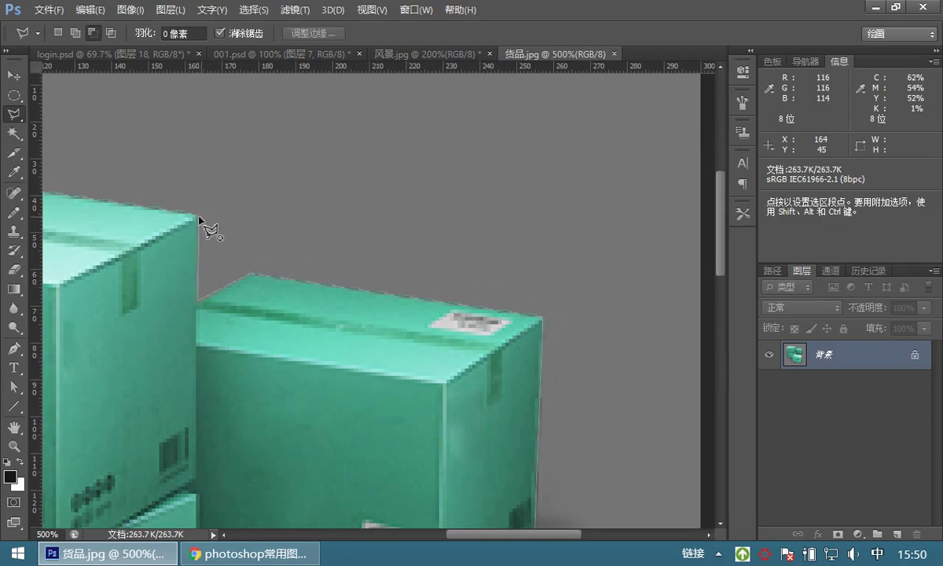
pyautogui.click(205, 229)
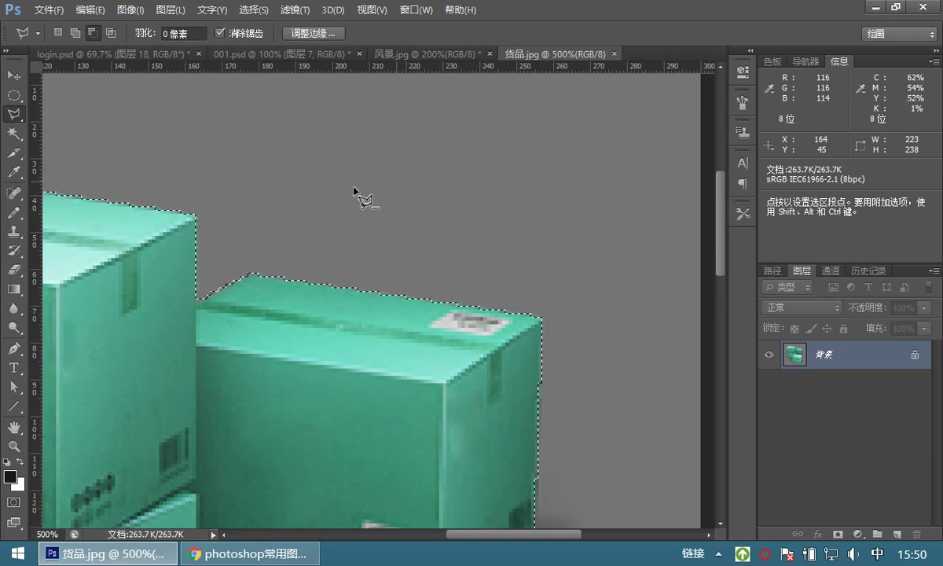
# - Copy the selected boxes into 001.psd as a new top layer and position them over the middle of the scenery
pyautogui.doubleClick(14, 445)
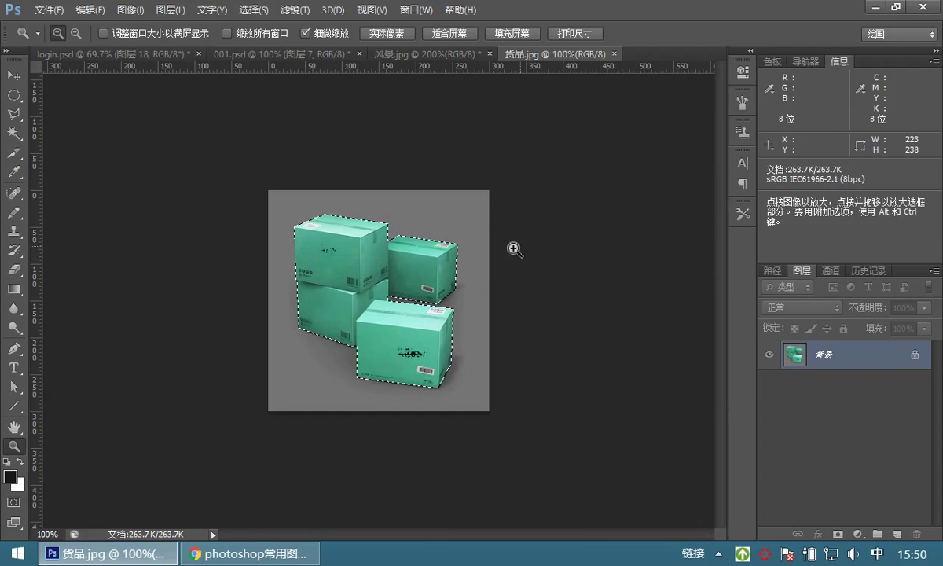
pyautogui.click(289, 57)
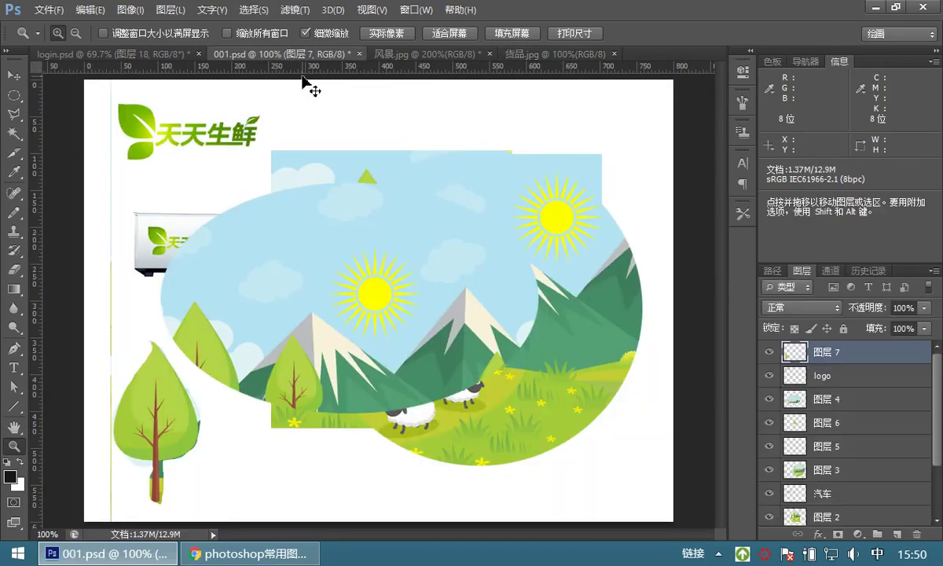
pyautogui.moveTo(303, 82); pyautogui.dragTo(310, 88)
pyautogui.click(13, 74)
pyautogui.moveTo(358, 280); pyautogui.dragTo(495, 350)
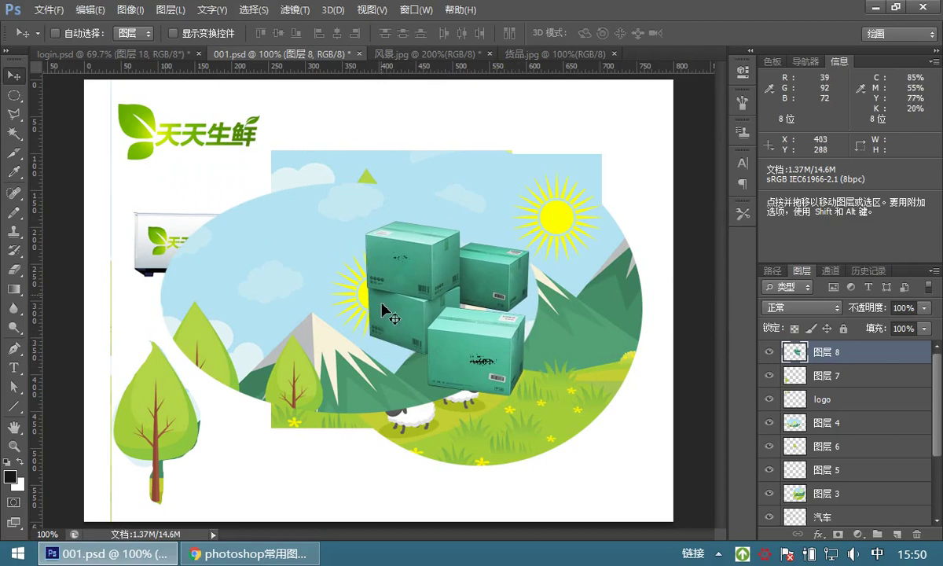
pyautogui.moveTo(393, 262); pyautogui.dragTo(360, 261)
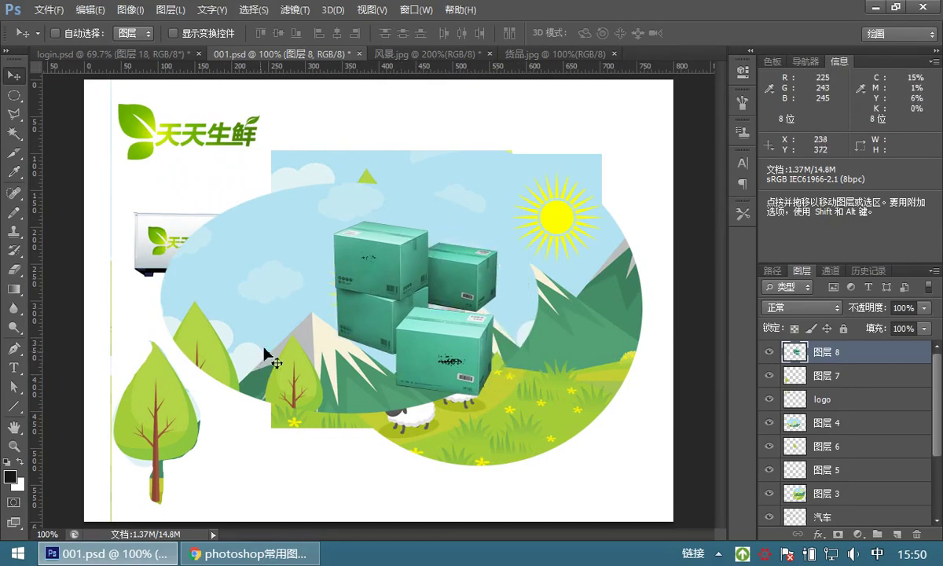
# - Return to 风景.jpg, magnify the large tree's tip to 600% and activate the Polygonal Lasso tool
pyautogui.click(413, 55)
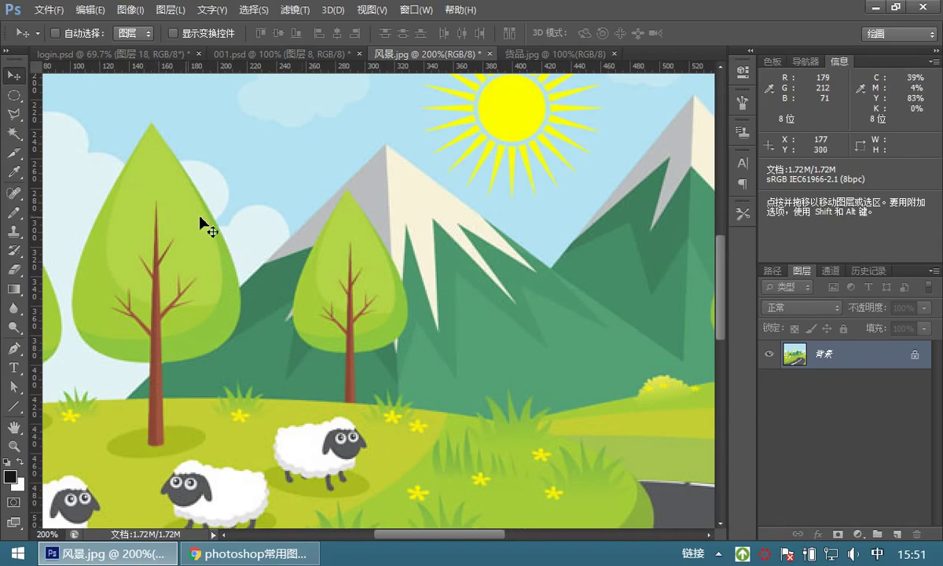
pyautogui.click(14, 445)
pyautogui.moveTo(150, 191); pyautogui.dragTo(337, 235)
pyautogui.click(341, 217)
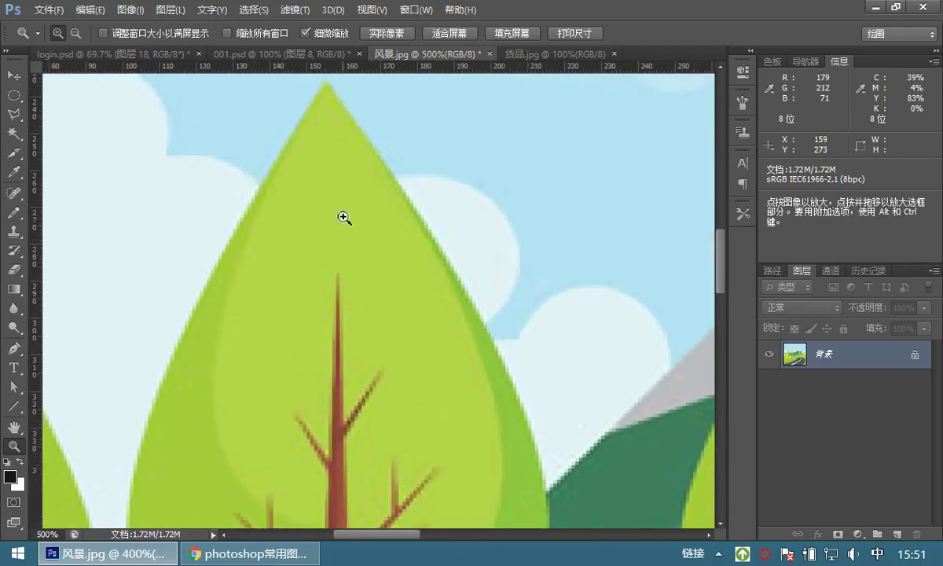
pyautogui.click(339, 211)
pyautogui.press('space')
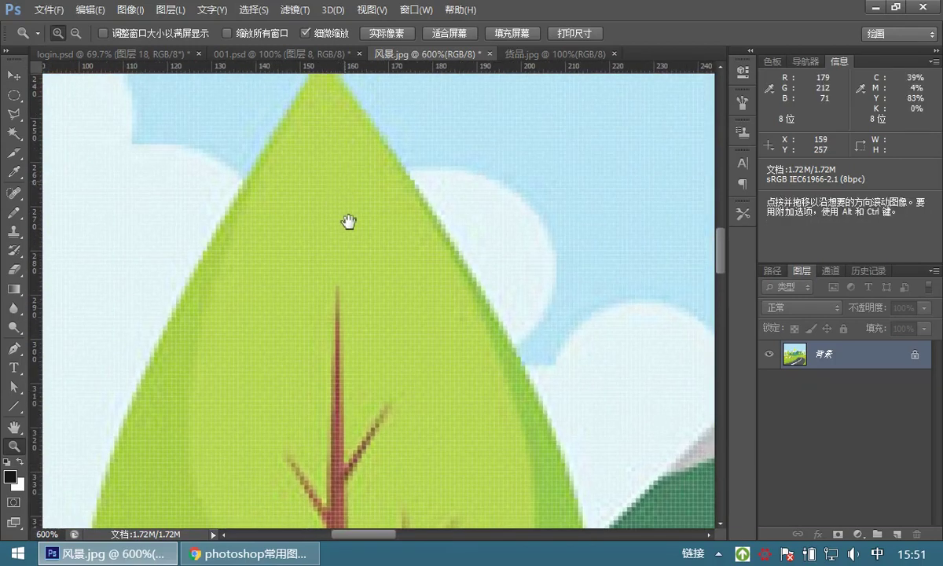
pyautogui.moveTo(345, 194); pyautogui.dragTo(345, 234)
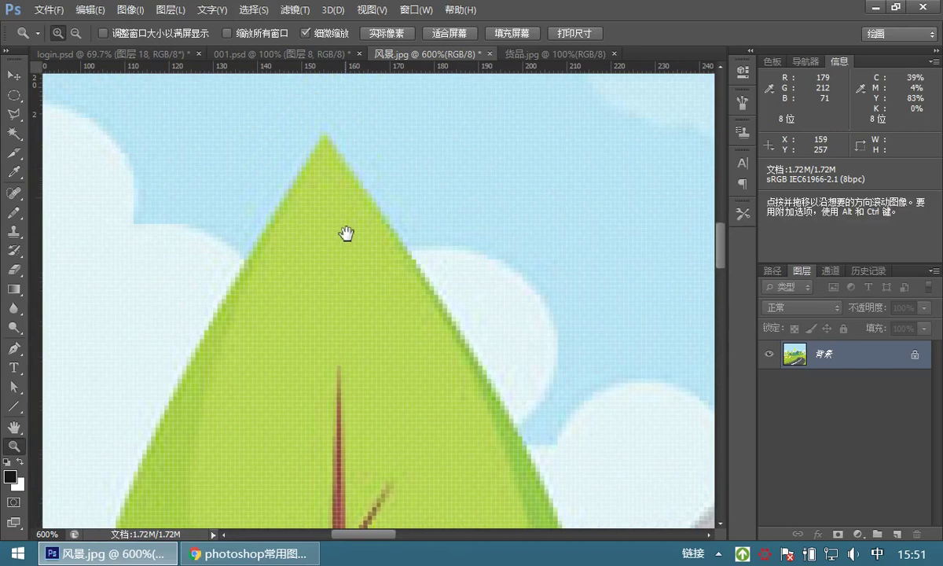
pyautogui.click(15, 117)
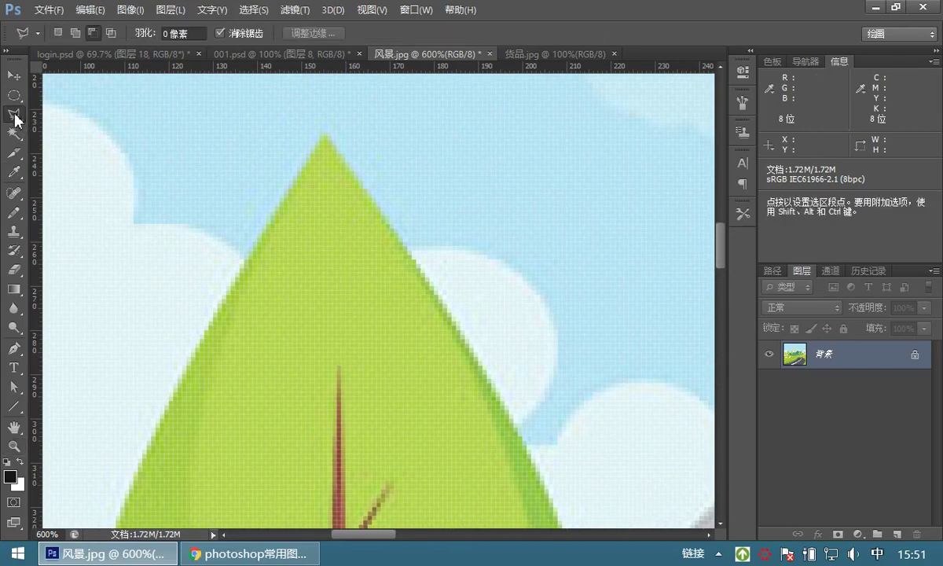
# - Start a Polygonal Lasso outline at the large tree's tip and trace down the upper left edge of its crown
pyautogui.click(327, 135)
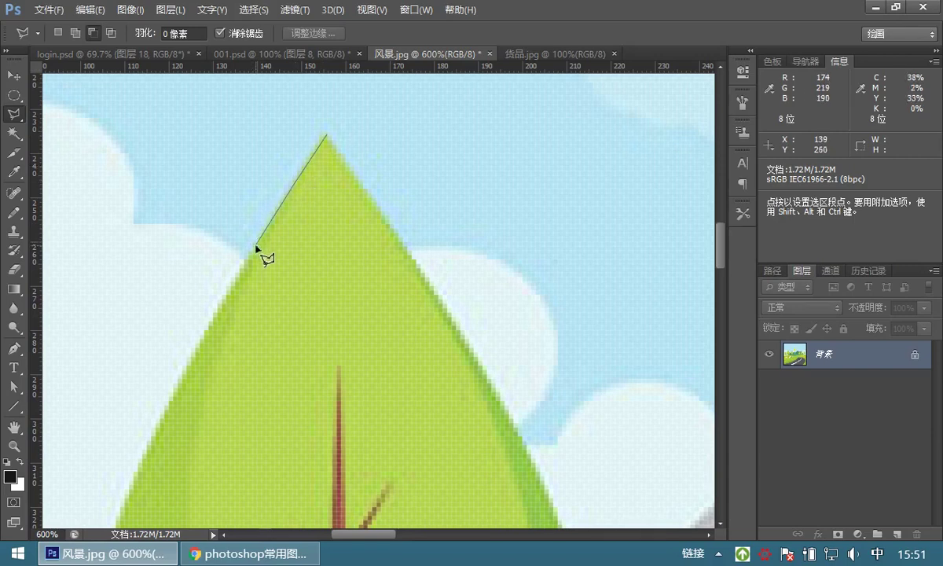
pyautogui.click(213, 322)
pyautogui.moveTo(224, 270); pyautogui.dragTo(267, 143)
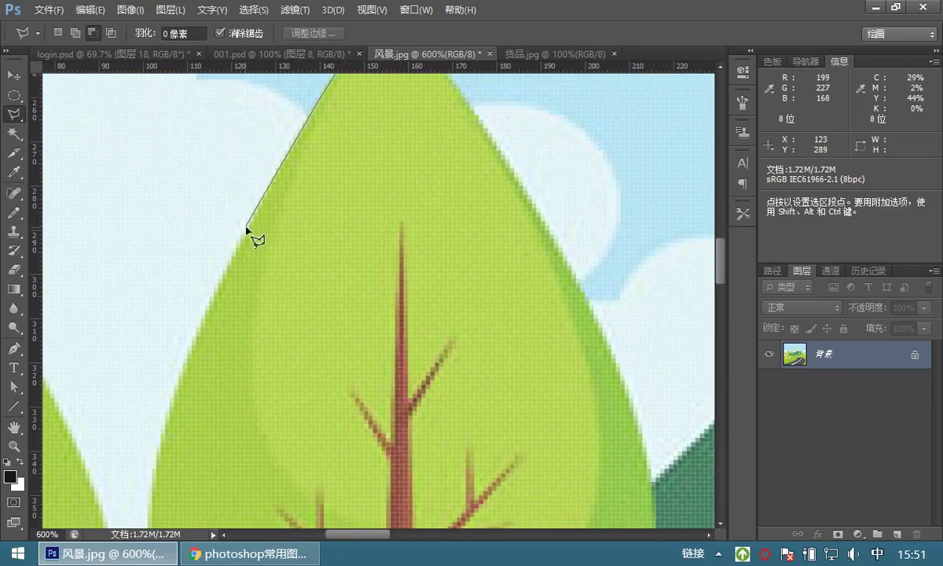
pyautogui.click(248, 226)
pyautogui.moveTo(185, 337)
pyautogui.mouseDown()
pyautogui.moveTo(263, 221)
pyautogui.moveTo(269, 228)
pyautogui.mouseUp()
pyautogui.click(273, 235)
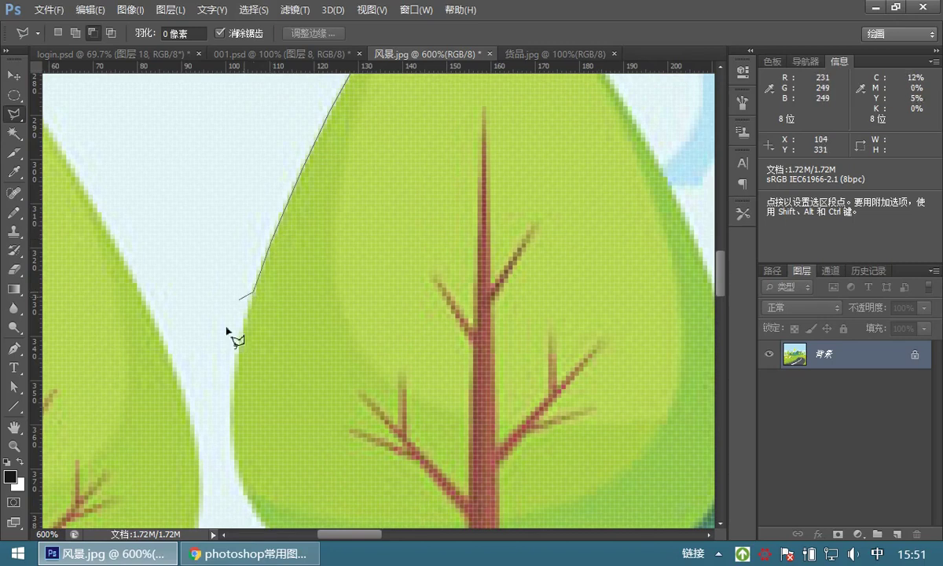
# - Continue the Polygonal Lasso outline down the crown's left edge and along its underside to the trunk, removing the stray point inside the crown
pyautogui.click(235, 363)
pyautogui.moveTo(236, 379); pyautogui.dragTo(240, 250)
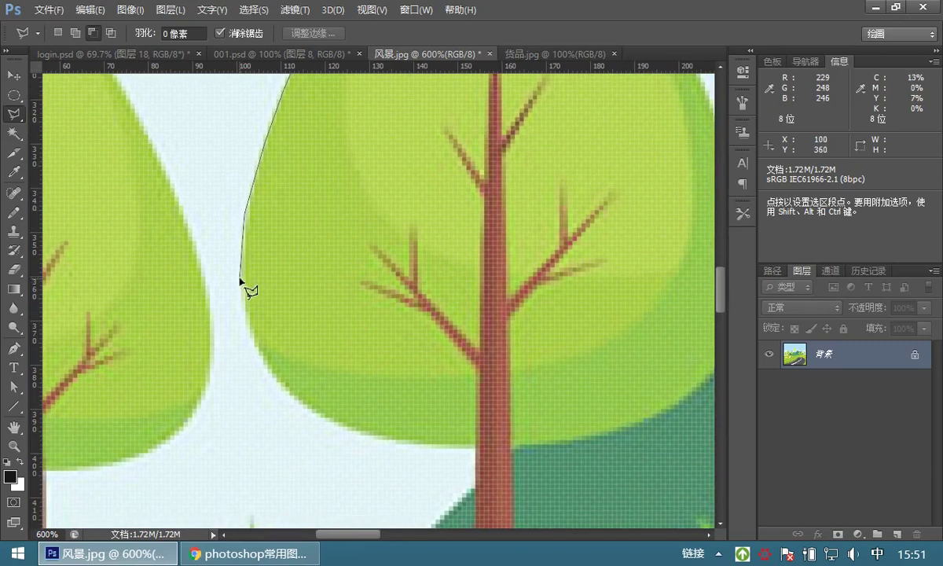
pyautogui.click(242, 275)
pyautogui.click(259, 359)
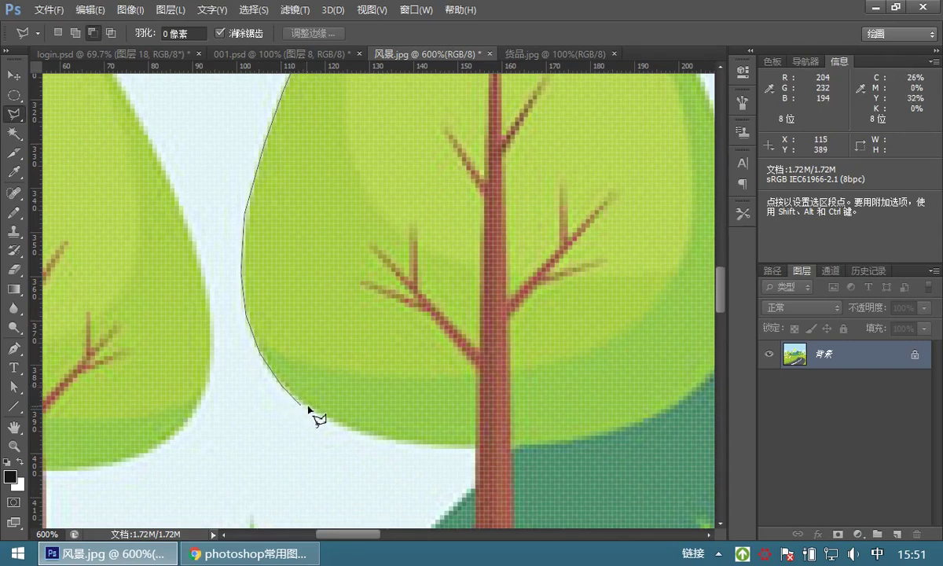
pyautogui.click(309, 409)
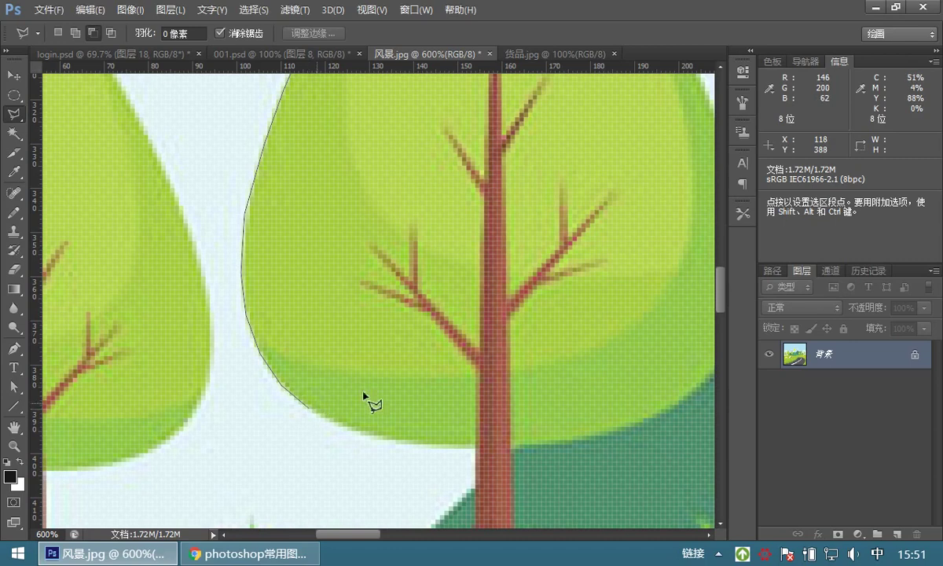
pyautogui.click(303, 306)
pyautogui.press('BackSpace')
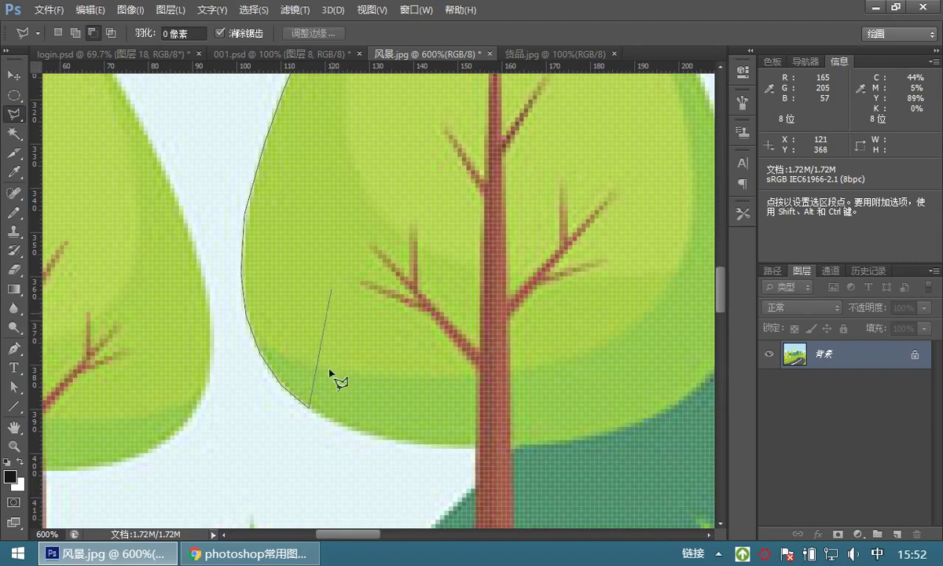
pyautogui.click(354, 426)
pyautogui.moveTo(391, 443)
pyautogui.mouseDown()
pyautogui.moveTo(326, 322)
pyautogui.moveTo(327, 330)
pyautogui.mouseUp()
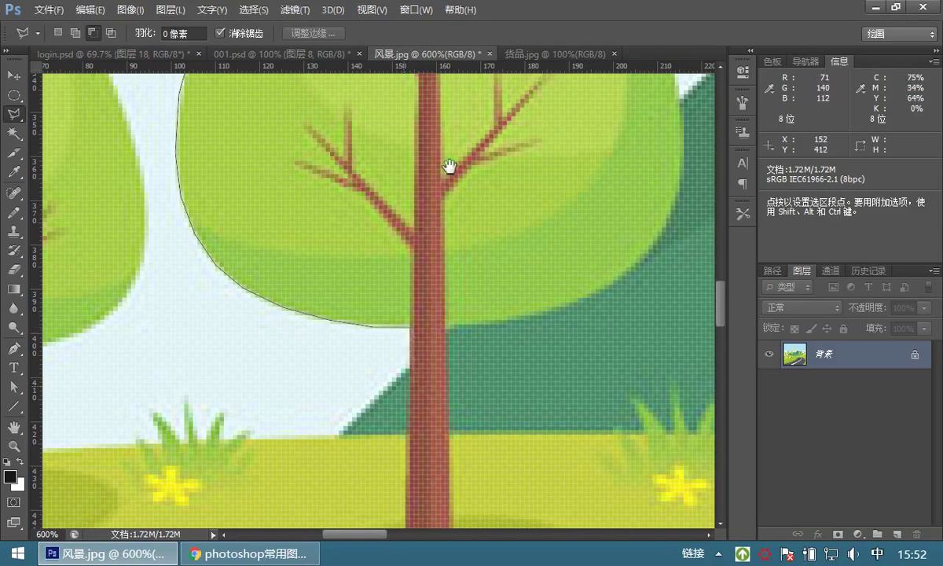
# - Trace the outline down the trunk, around its base and back up its right side to the crown's underside
pyautogui.scroll(-5, 444, 140)
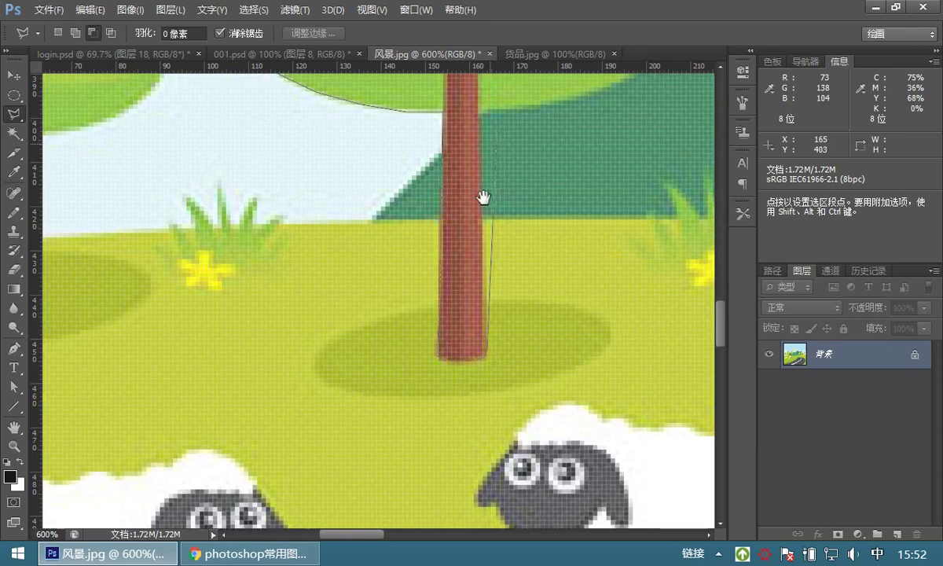
pyautogui.moveTo(495, 149); pyautogui.dragTo(485, 228)
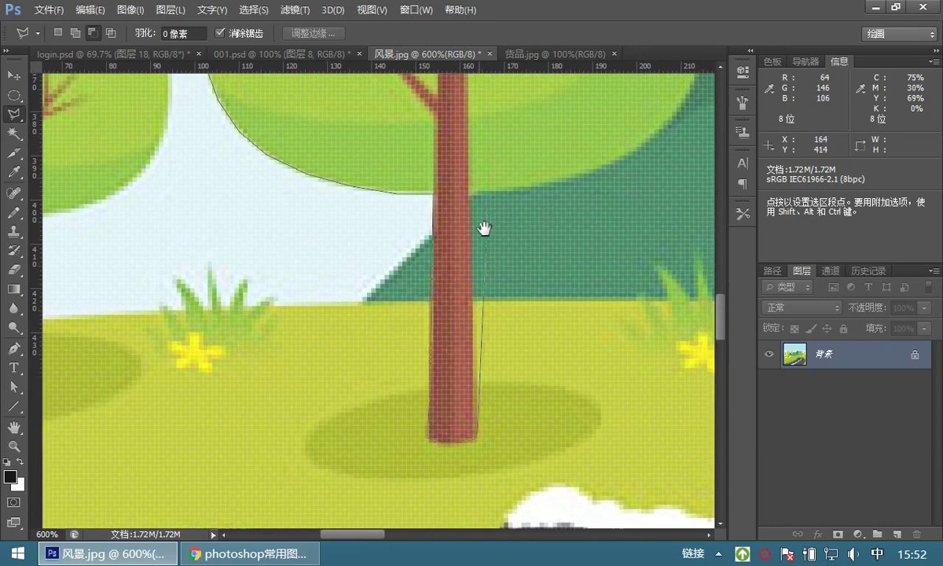
pyautogui.click(473, 287)
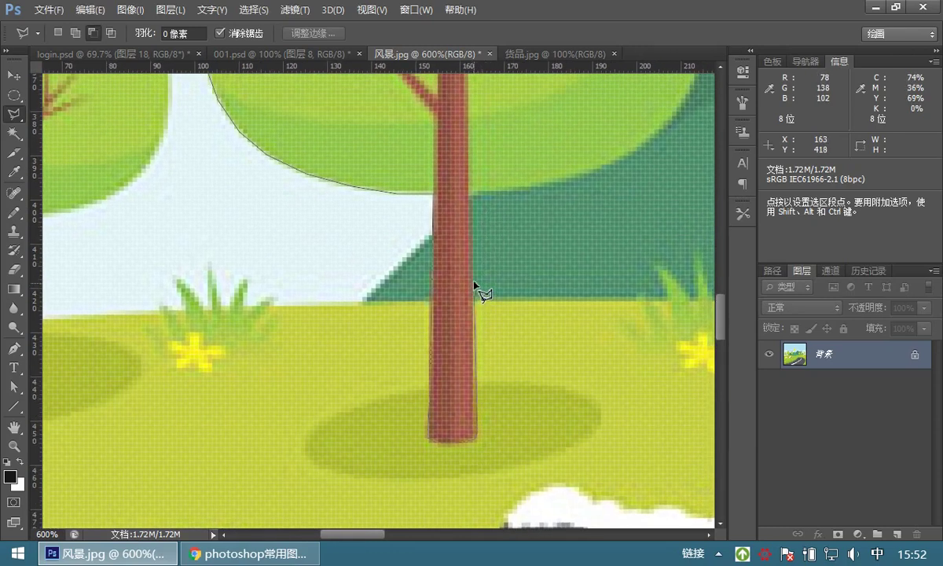
pyautogui.click(472, 196)
# - Trace the crown's lower right and right edge up to the starting tip, closing a tree selection about 116 × 220 px
pyautogui.moveTo(592, 202)
pyautogui.mouseDown()
pyautogui.moveTo(446, 270)
pyautogui.moveTo(458, 257)
pyautogui.mouseUp()
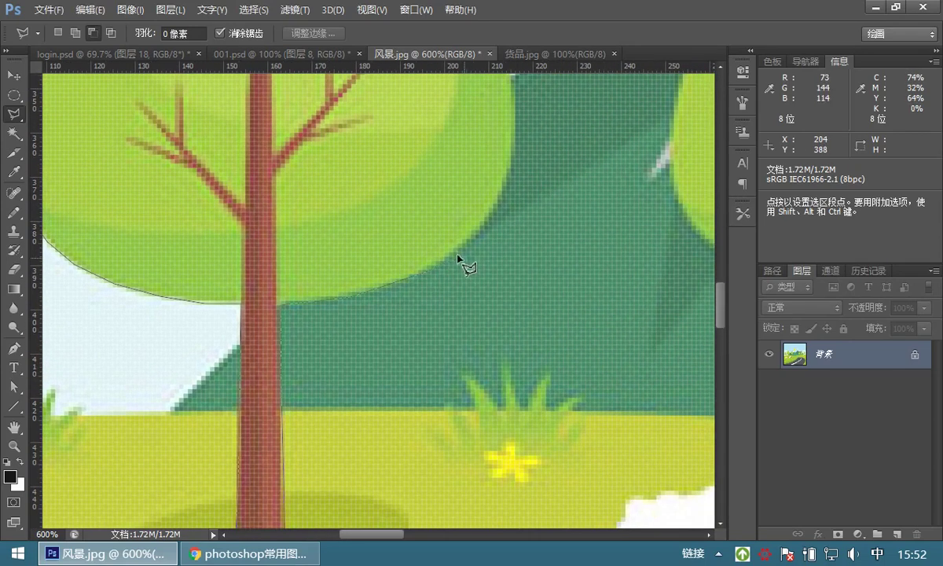
pyautogui.click(459, 249)
pyautogui.moveTo(511, 221); pyautogui.dragTo(502, 342)
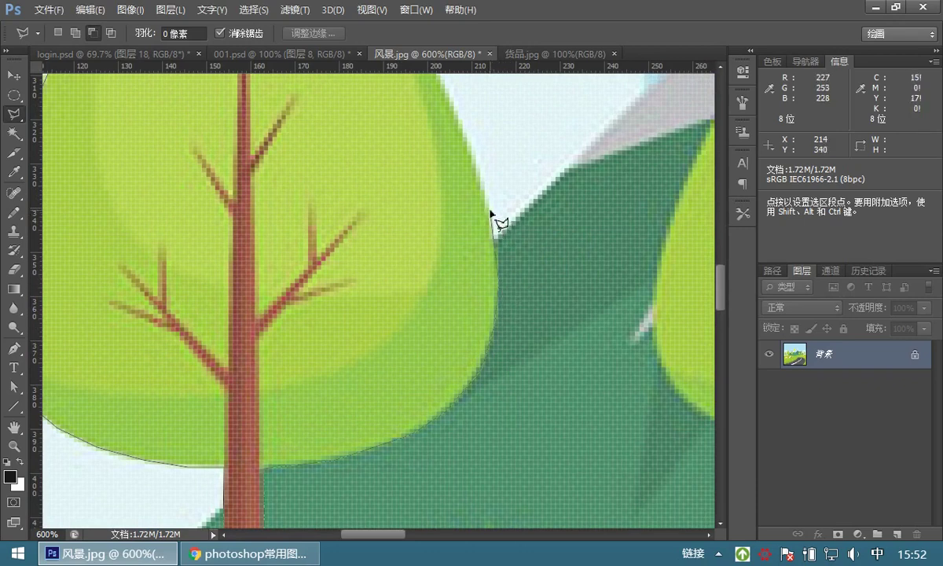
pyautogui.moveTo(467, 179); pyautogui.dragTo(499, 326)
pyautogui.press('BackSpace')
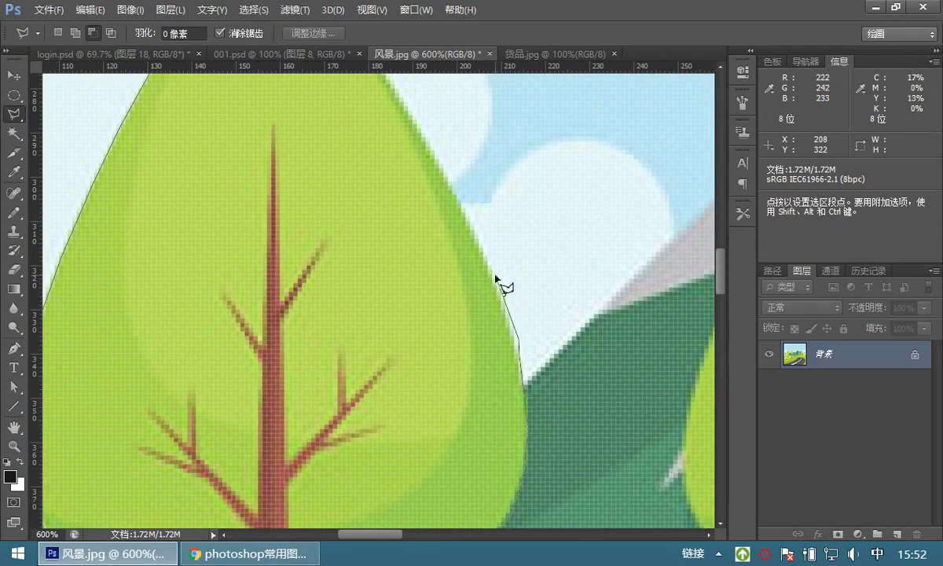
pyautogui.click(513, 318)
pyautogui.scroll(3, 470, 201)
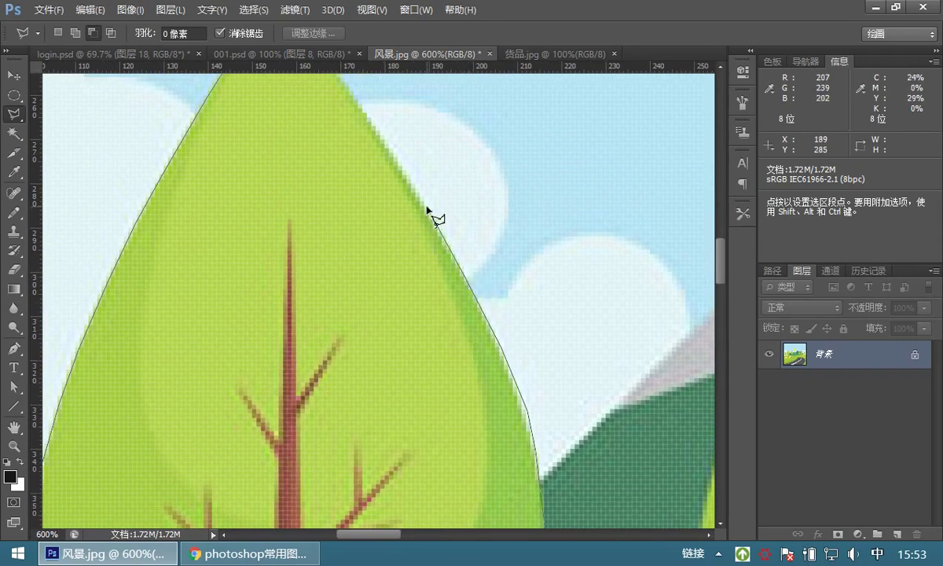
pyautogui.scroll(3, 423, 206)
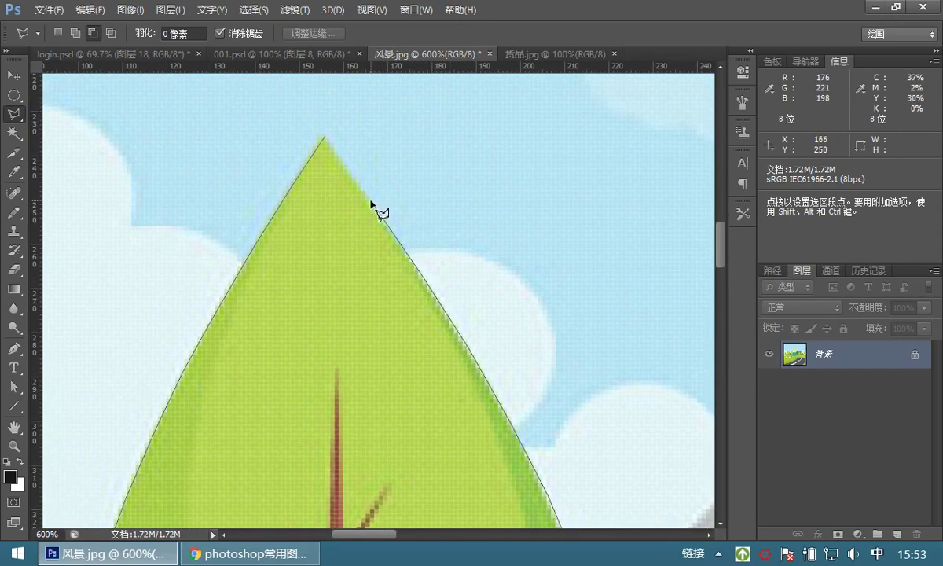
pyautogui.click(326, 138)
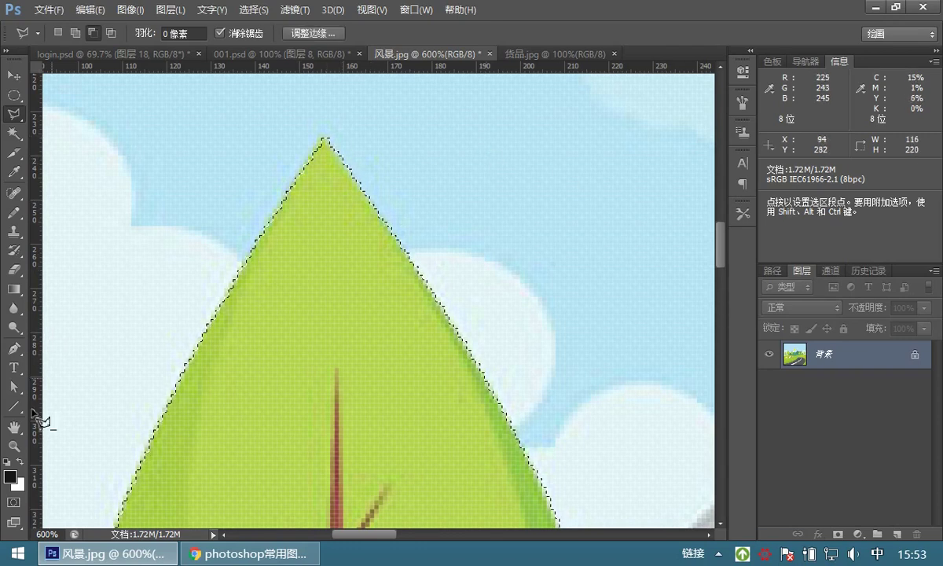
# - Copy the selected tree into 001.psd as a new top layer and position it over the scenery left of the boxes
pyautogui.doubleClick(13, 446)
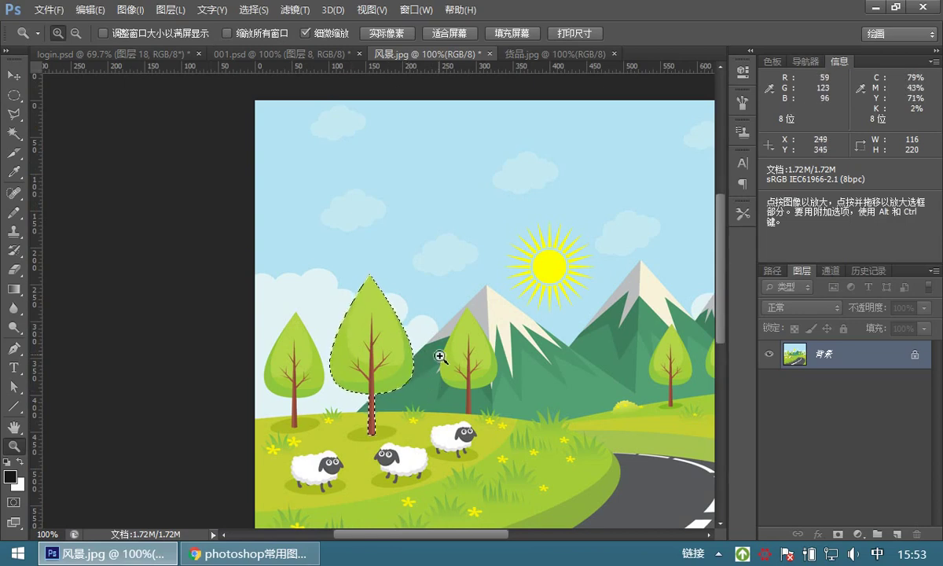
pyautogui.press('ctrl')
pyautogui.moveTo(441, 330); pyautogui.dragTo(397, 224)
pyautogui.press('v')
pyautogui.moveTo(369, 305); pyautogui.dragTo(264, 294)
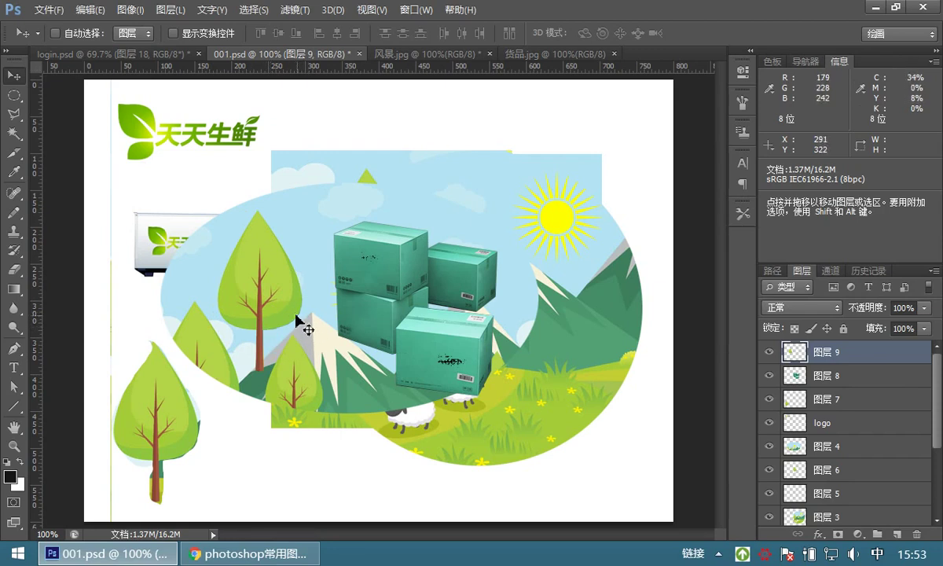
pyautogui.moveTo(259, 249)
pyautogui.mouseDown()
pyautogui.moveTo(283, 243)
pyautogui.moveTo(262, 247)
pyautogui.moveTo(271, 260)
pyautogui.mouseUp()
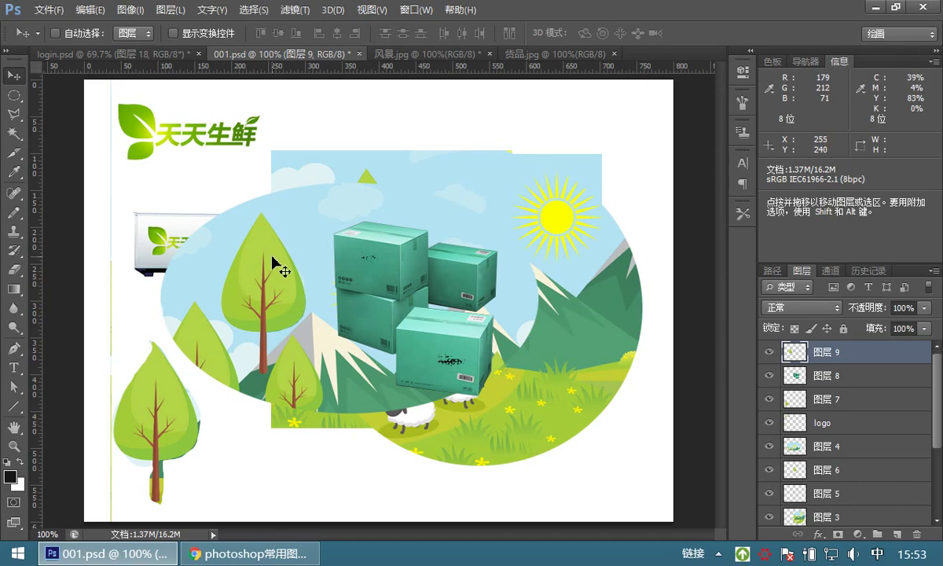
# - Switch to the Magnetic Lasso tool, return to 风景.jpg, deselect the tree and magnify it to 300%
pyautogui.click(14, 114)
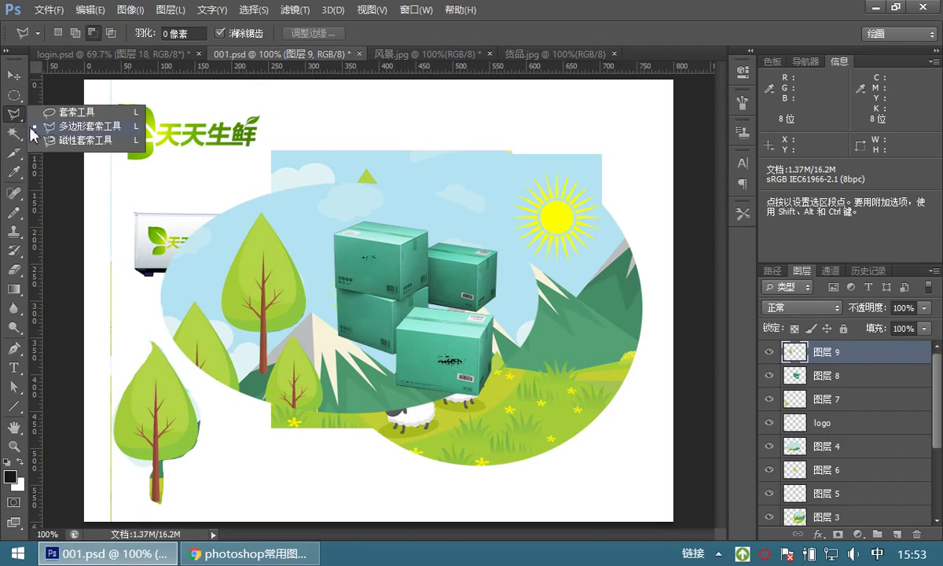
pyautogui.click(89, 142)
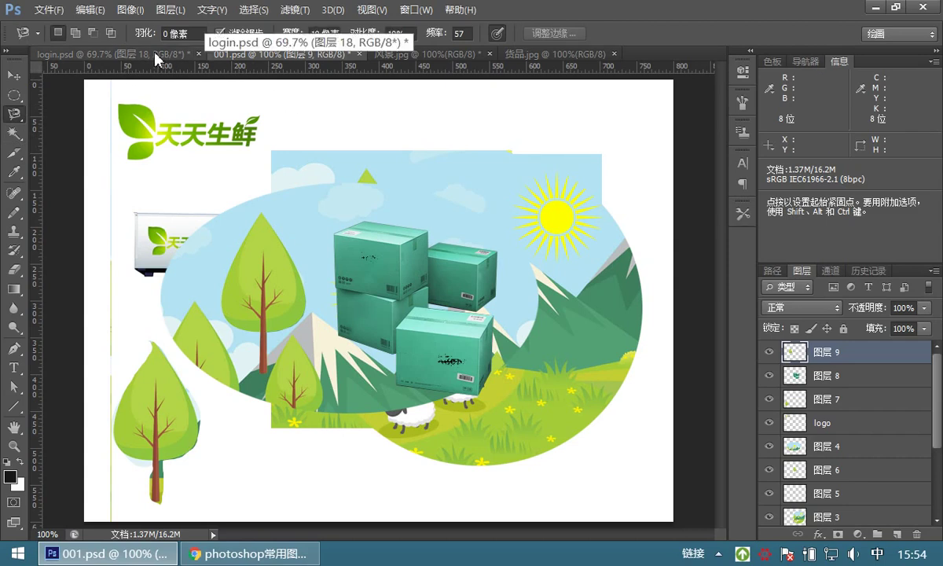
pyautogui.click(408, 56)
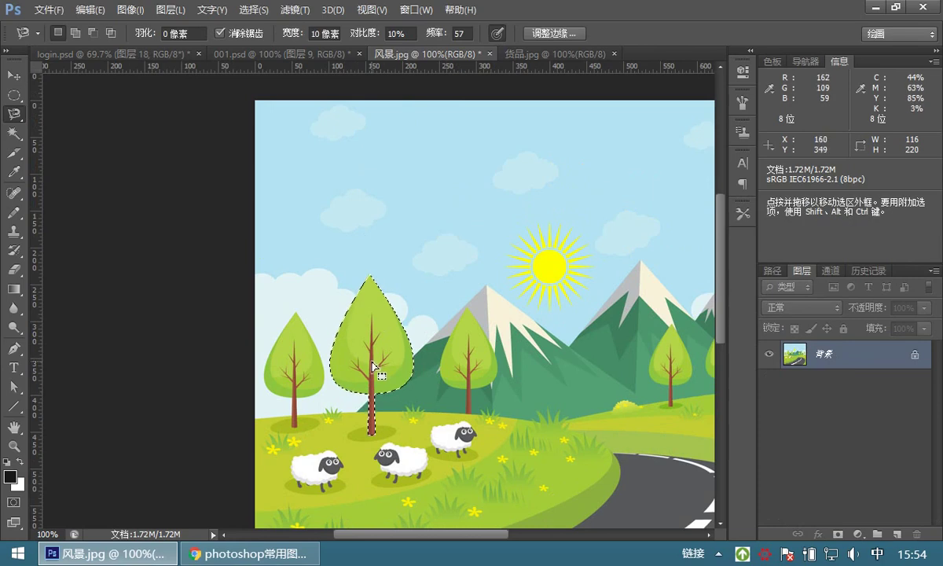
pyautogui.click(14, 445)
pyautogui.moveTo(332, 409); pyautogui.dragTo(416, 391)
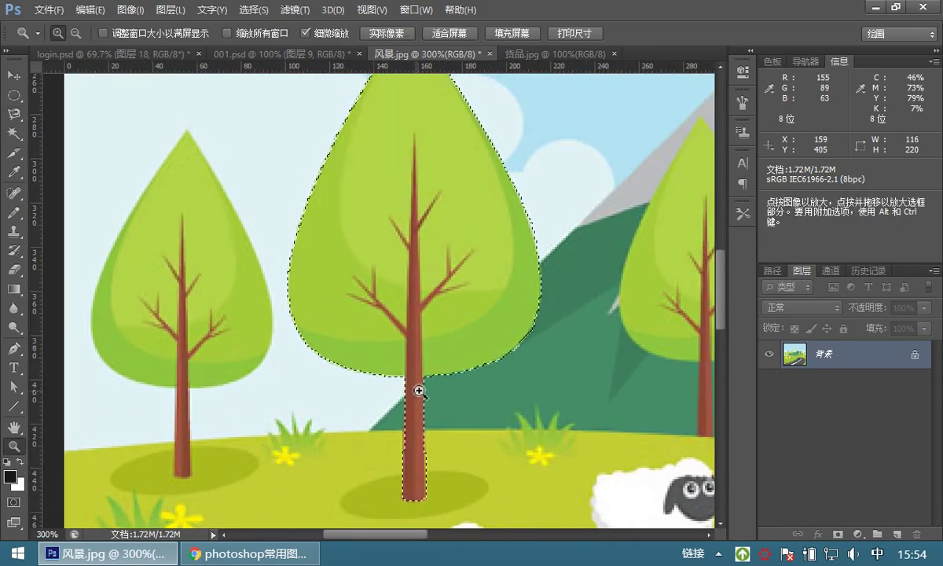
pyautogui.hotkey('ctrl', 'd')
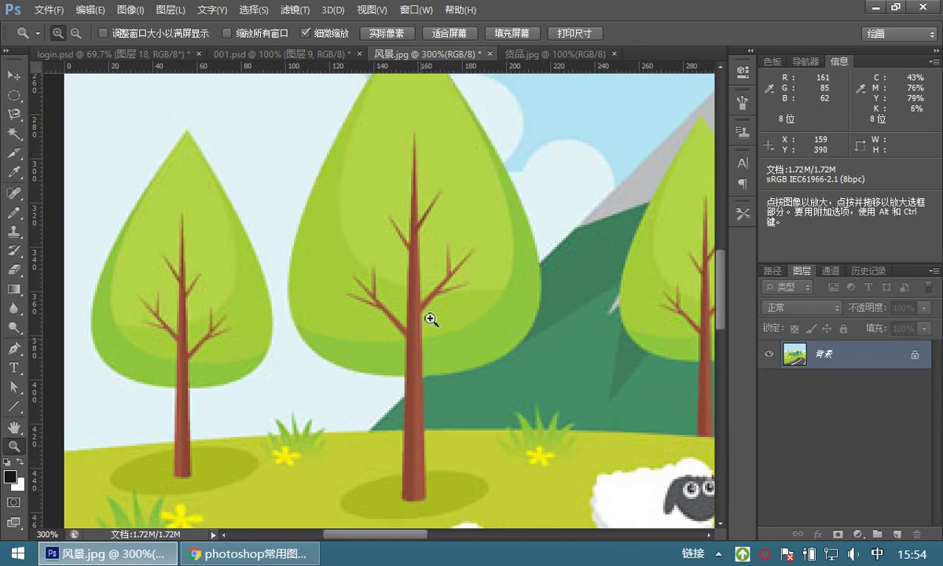
pyautogui.moveTo(455, 214); pyautogui.dragTo(437, 301)
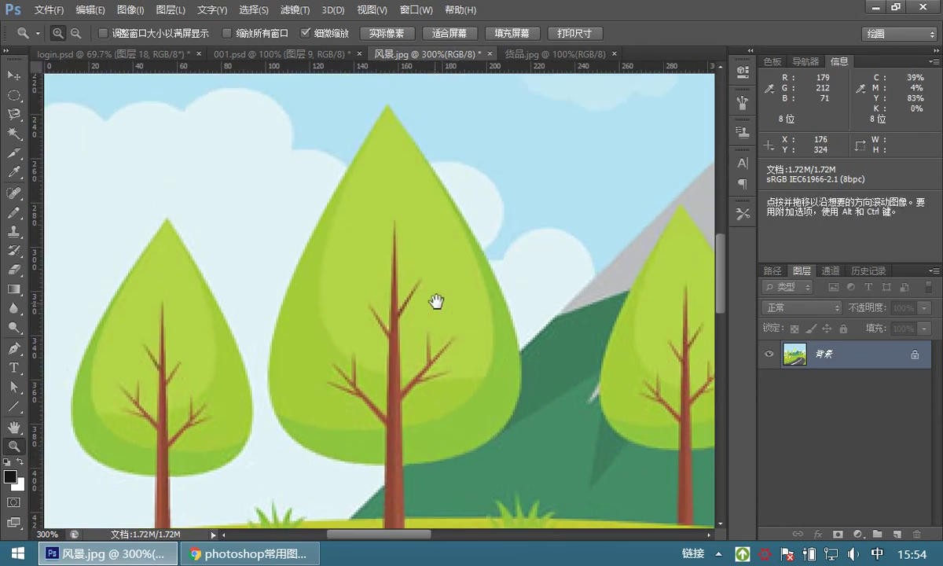
pyautogui.click(14, 116)
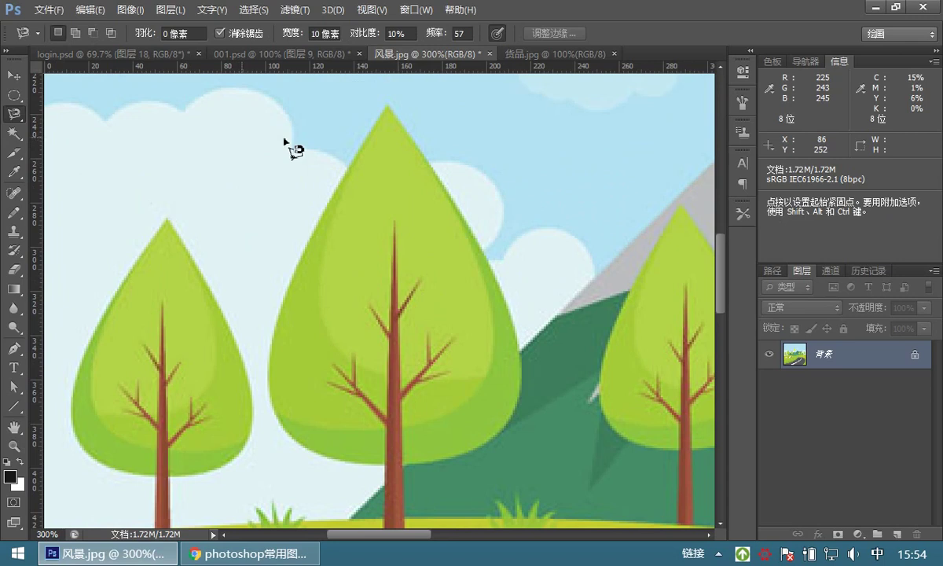
# - Trace the large tree's crown and trunk with the Magnetic Lasso from its tip, closing a selection about 115 × 221 px
pyautogui.click(387, 103)
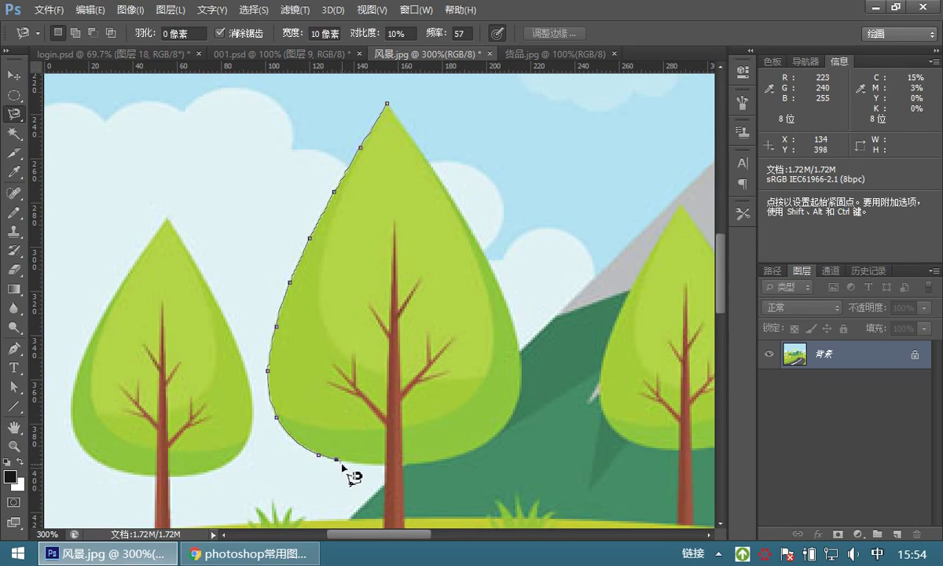
pyautogui.click(382, 468)
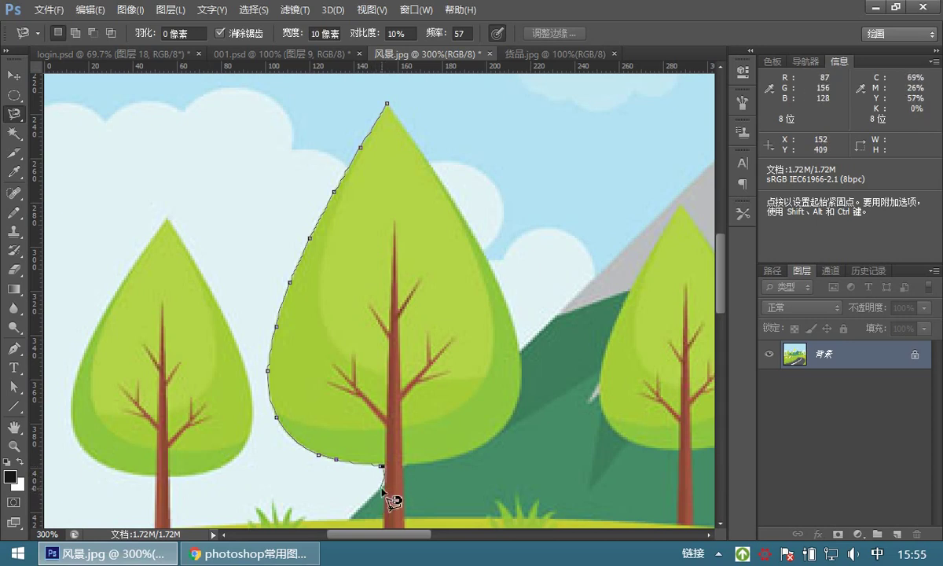
pyautogui.moveTo(383, 487); pyautogui.dragTo(377, 280)
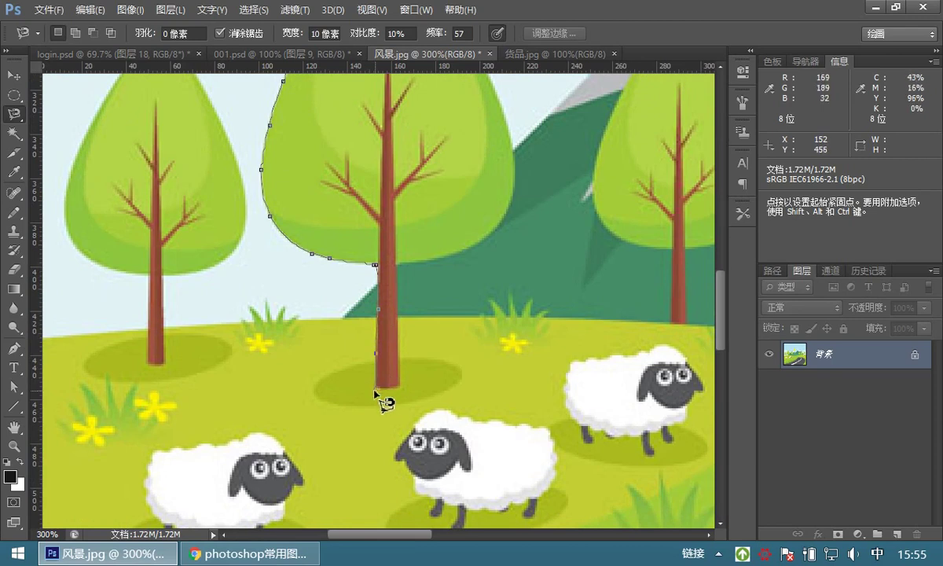
pyautogui.click(374, 387)
pyautogui.click(400, 387)
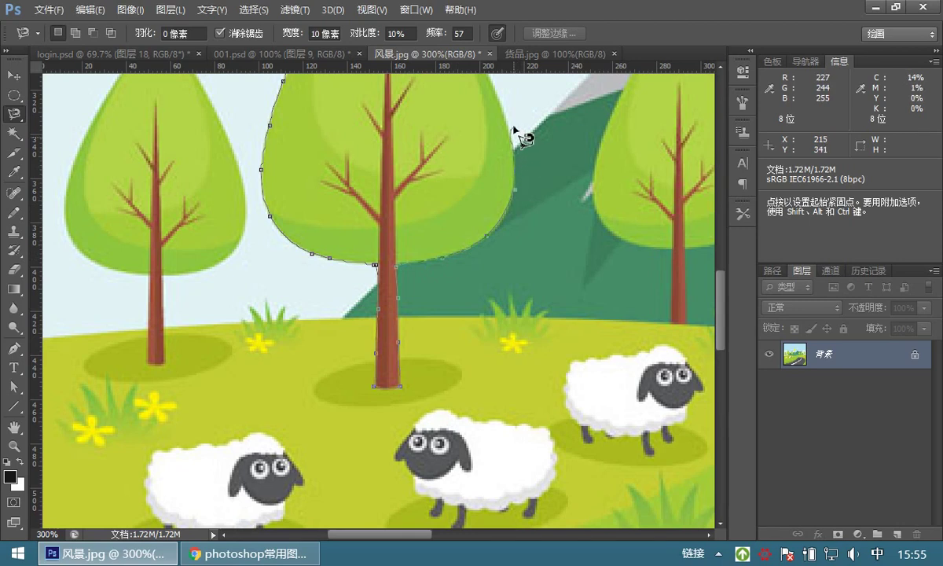
pyautogui.moveTo(504, 178)
pyautogui.mouseDown()
pyautogui.moveTo(515, 263)
pyautogui.moveTo(504, 374)
pyautogui.mouseUp()
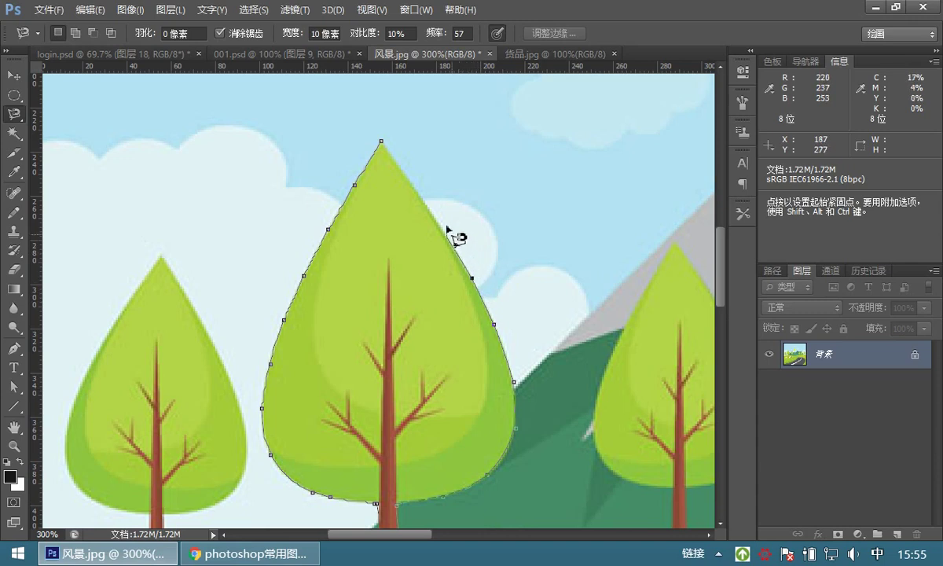
pyautogui.click(382, 143)
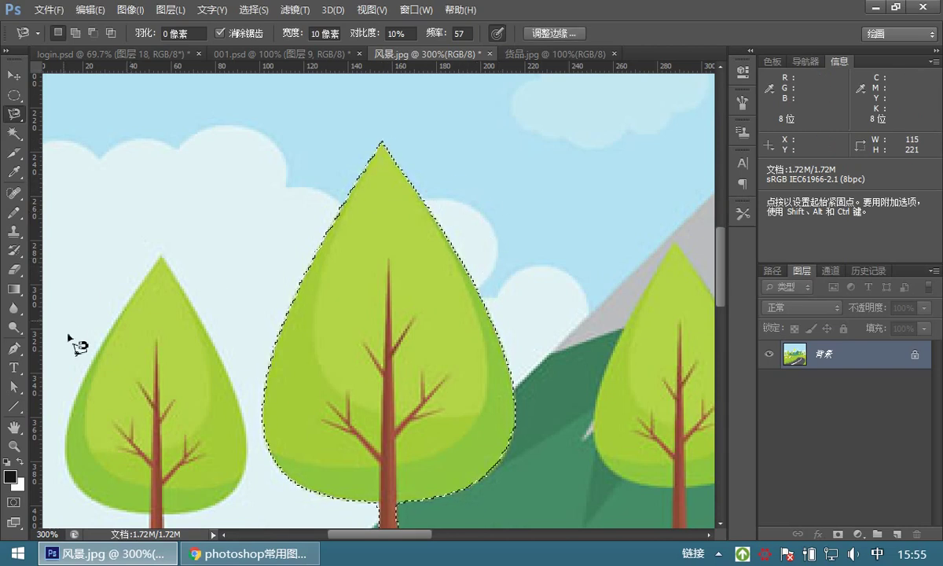
# - Examine the tree selection's edges at 200% with the Magnetic Lasso tool active
pyautogui.click(14, 446)
pyautogui.keyDown('alt'); pyautogui.click(378, 310); pyautogui.keyUp('alt')
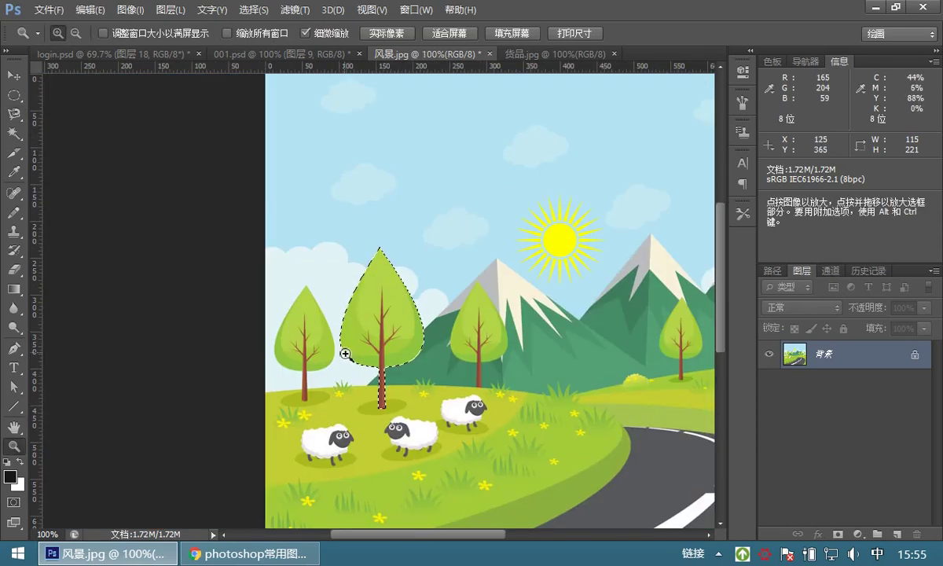
pyautogui.click(387, 393)
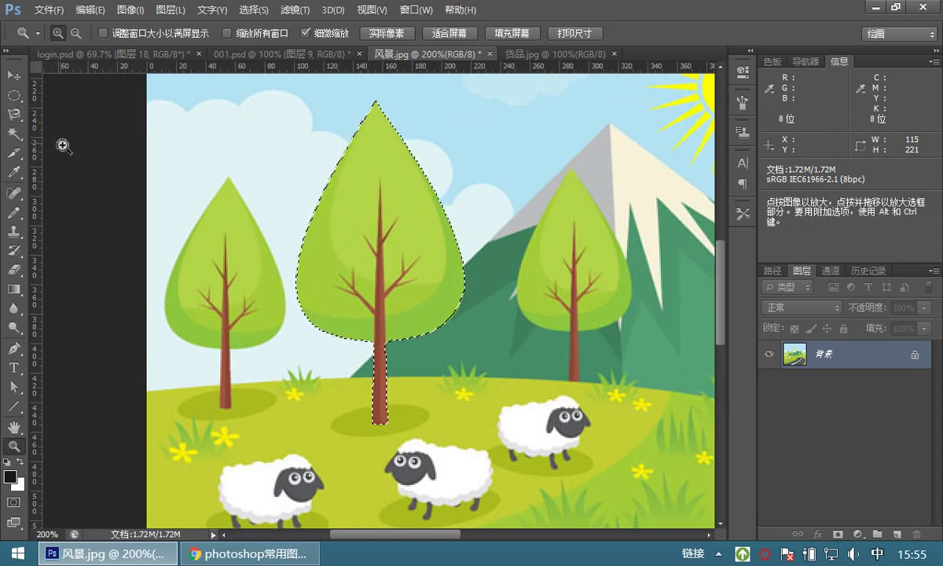
pyautogui.click(14, 117)
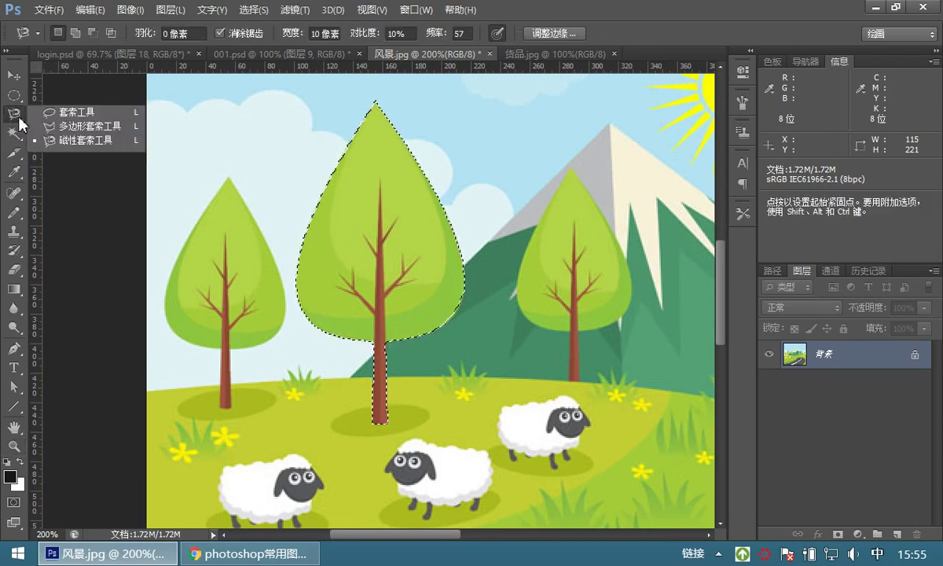
pyautogui.click(80, 144)
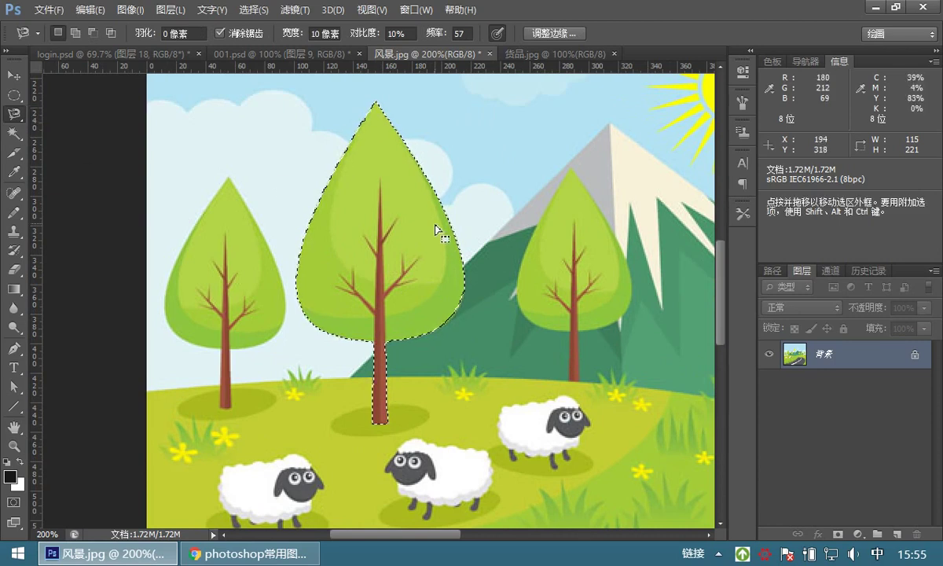
pyautogui.scroll(5, 431, 169)
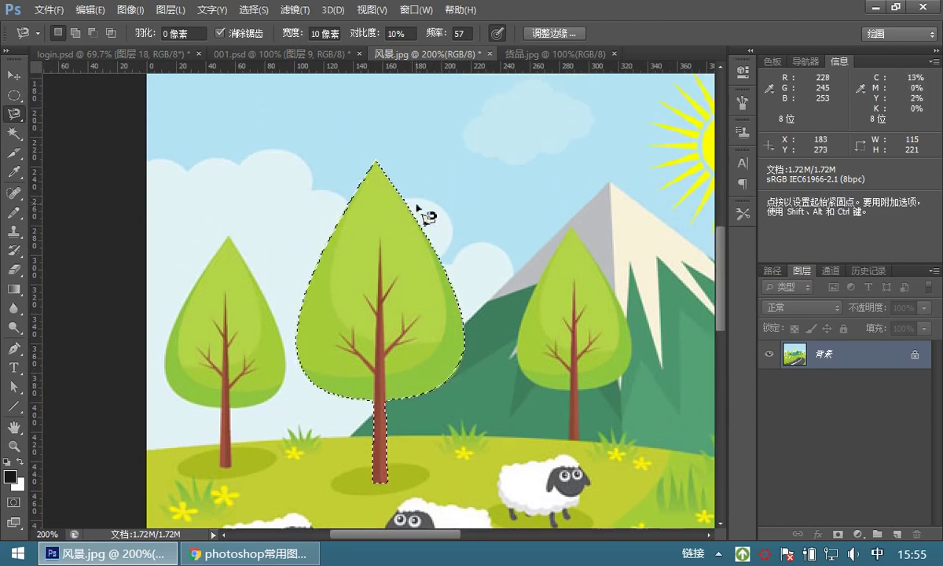